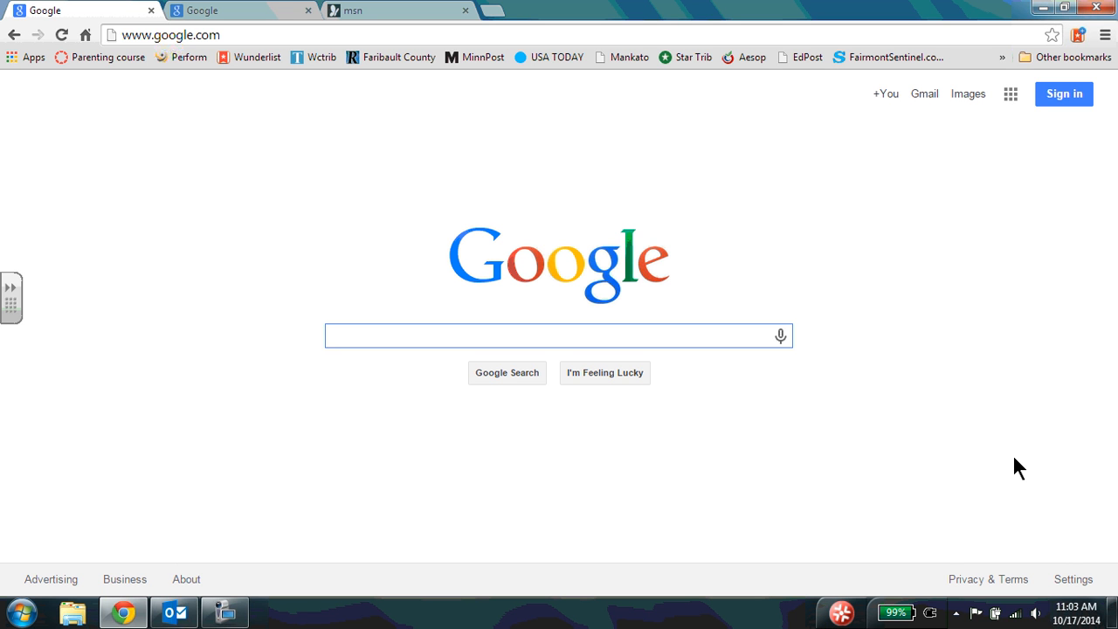
# Sign in to Google with the first listed account, using its saved password.
pyautogui.click(1076, 98)
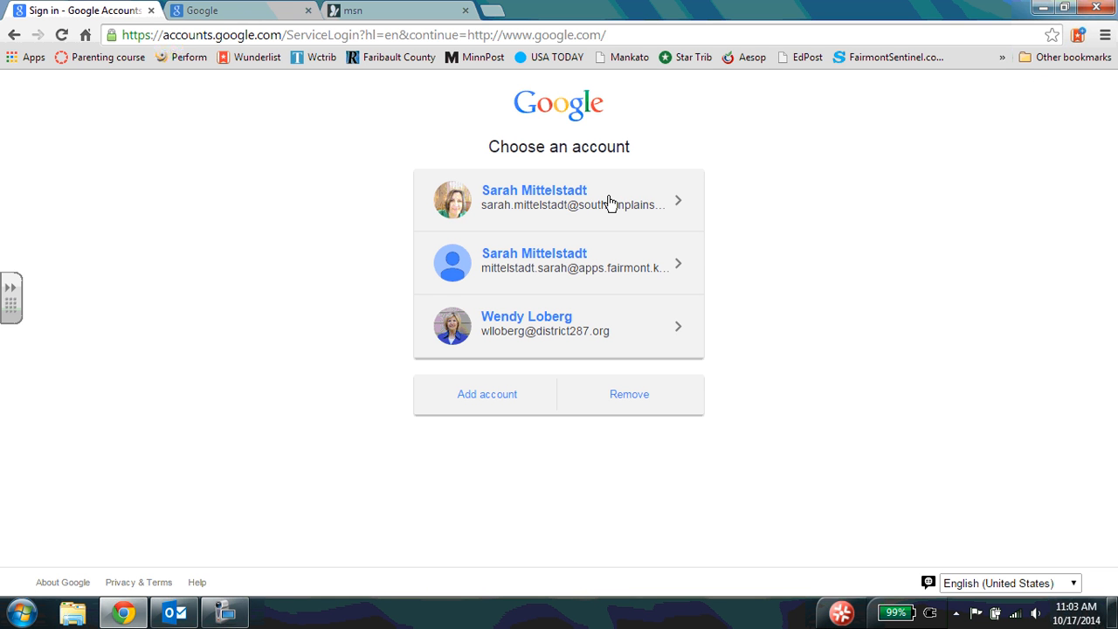
pyautogui.click(609, 202)
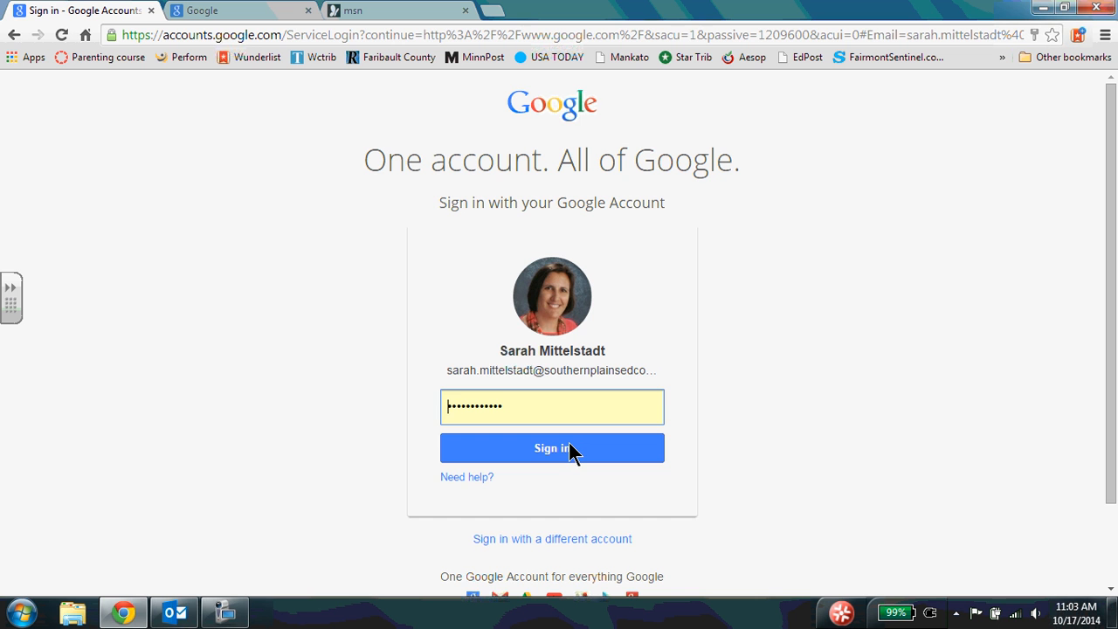
pyautogui.click(568, 445)
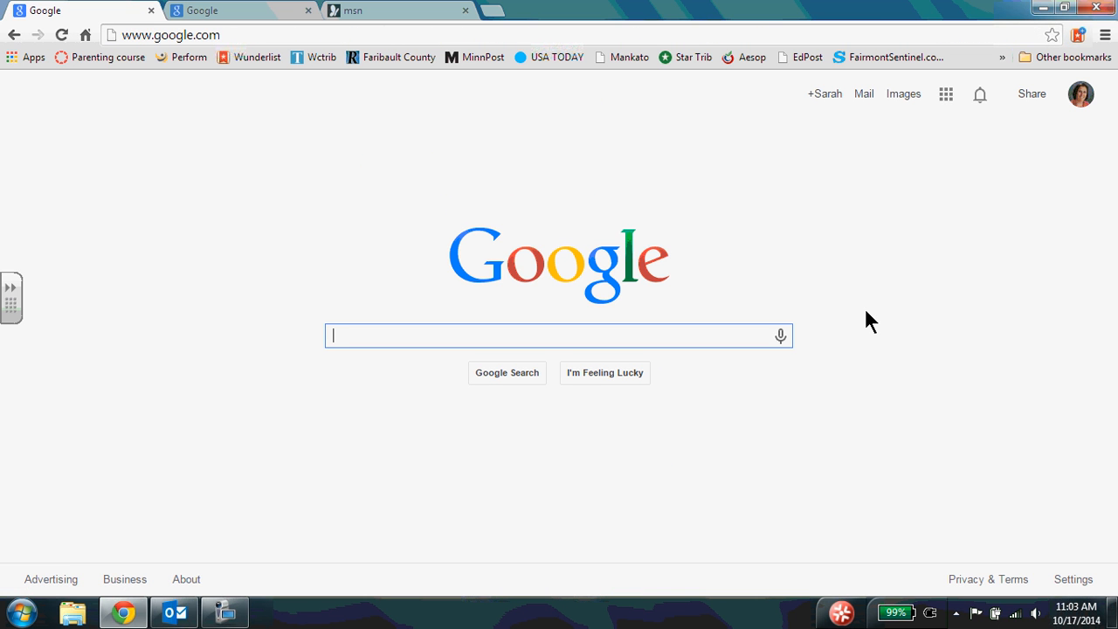
# Go to Google Drive and create a new blank form.
pyautogui.click(949, 96)
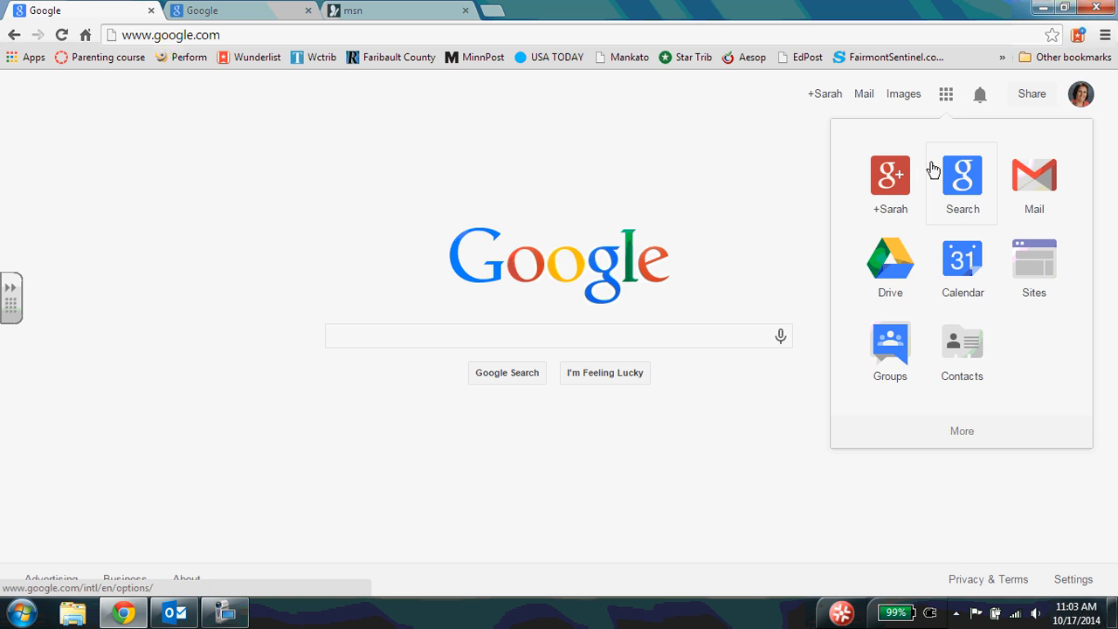
pyautogui.click(895, 264)
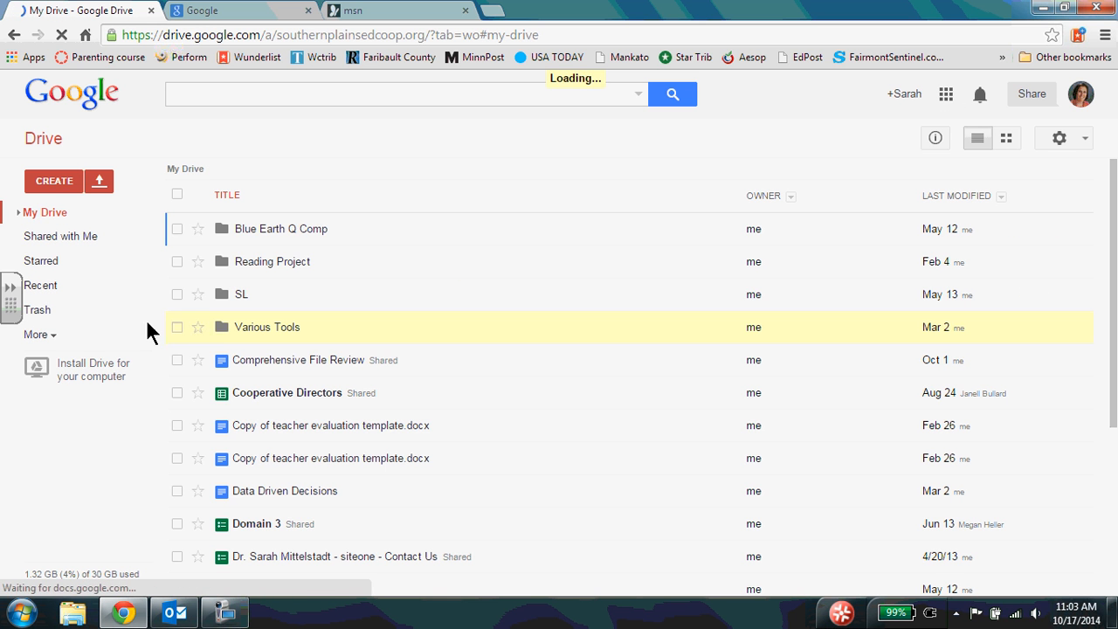
pyautogui.click(52, 185)
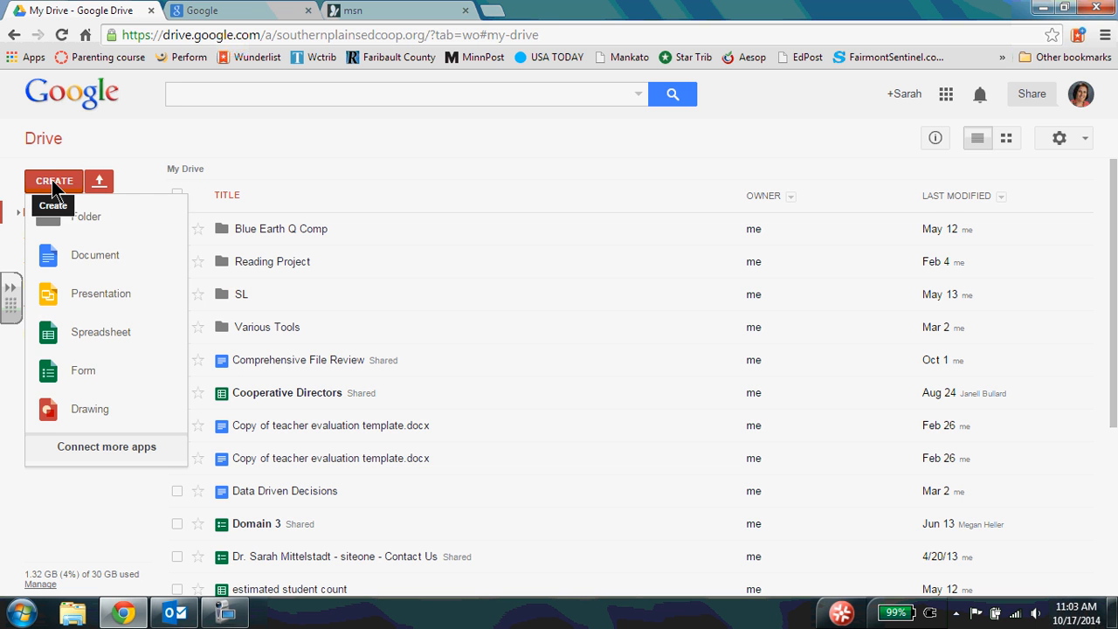
pyautogui.click(96, 406)
pyautogui.click(87, 381)
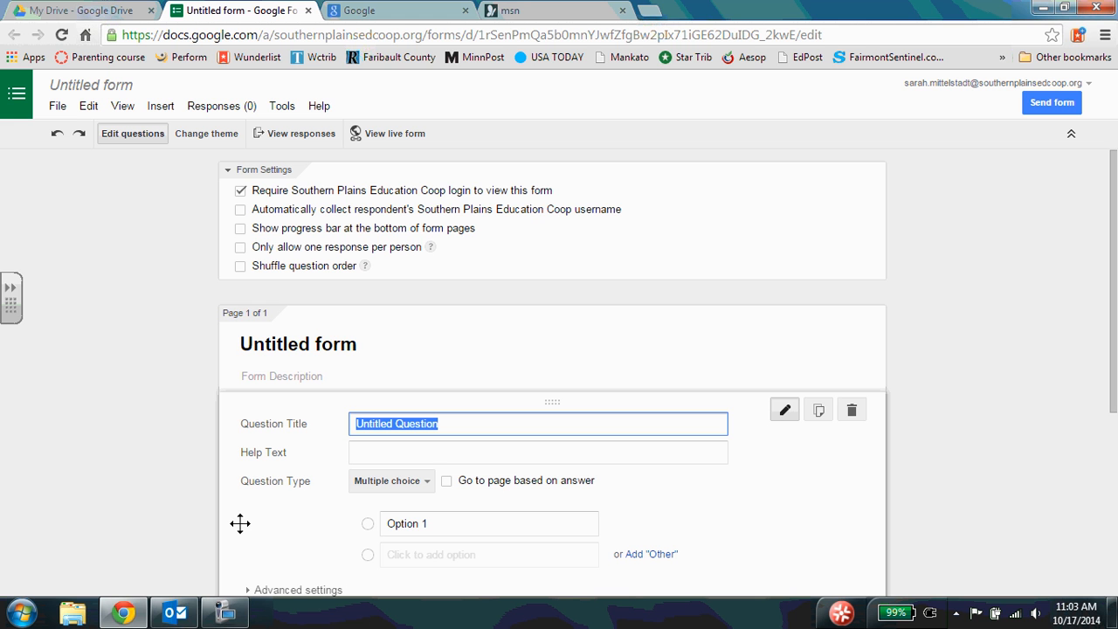
# Remove the Southern Plains Education Coop login requirement and title the form with the student's first name in possessive form followed by "Goal Card".
pyautogui.click(241, 190)
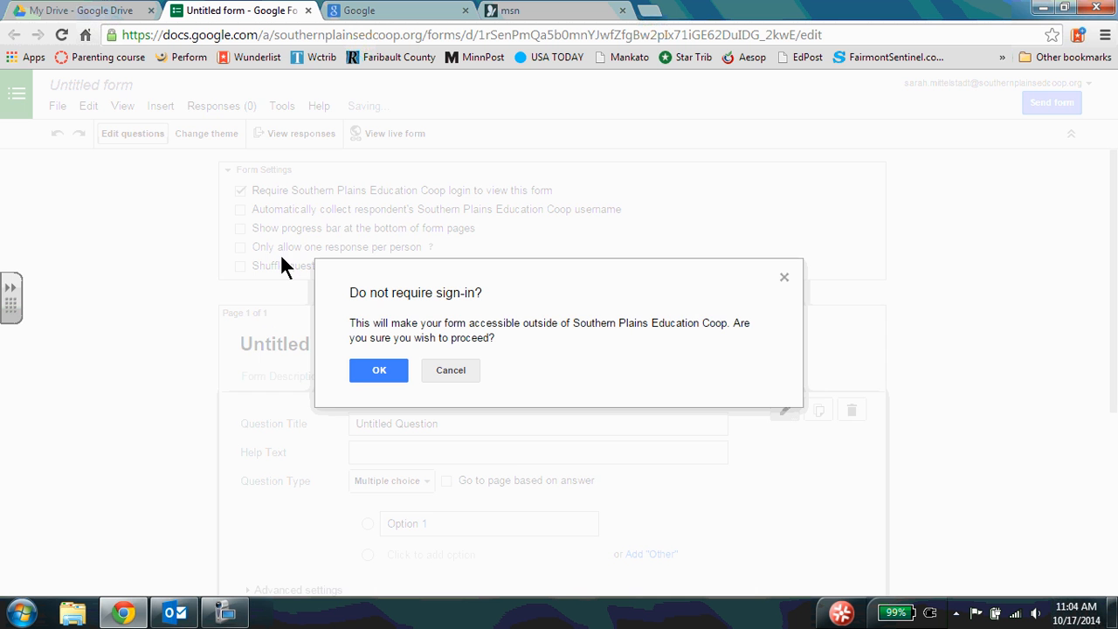
pyautogui.click(384, 372)
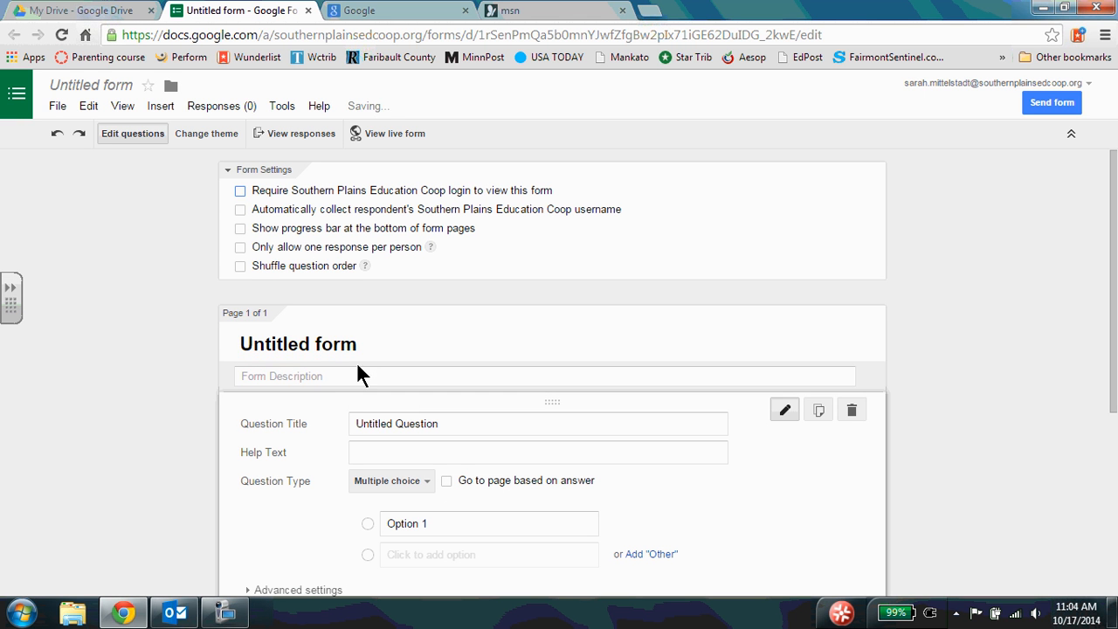
pyautogui.click(322, 345)
pyautogui.moveTo(367, 345); pyautogui.dragTo(189, 346)
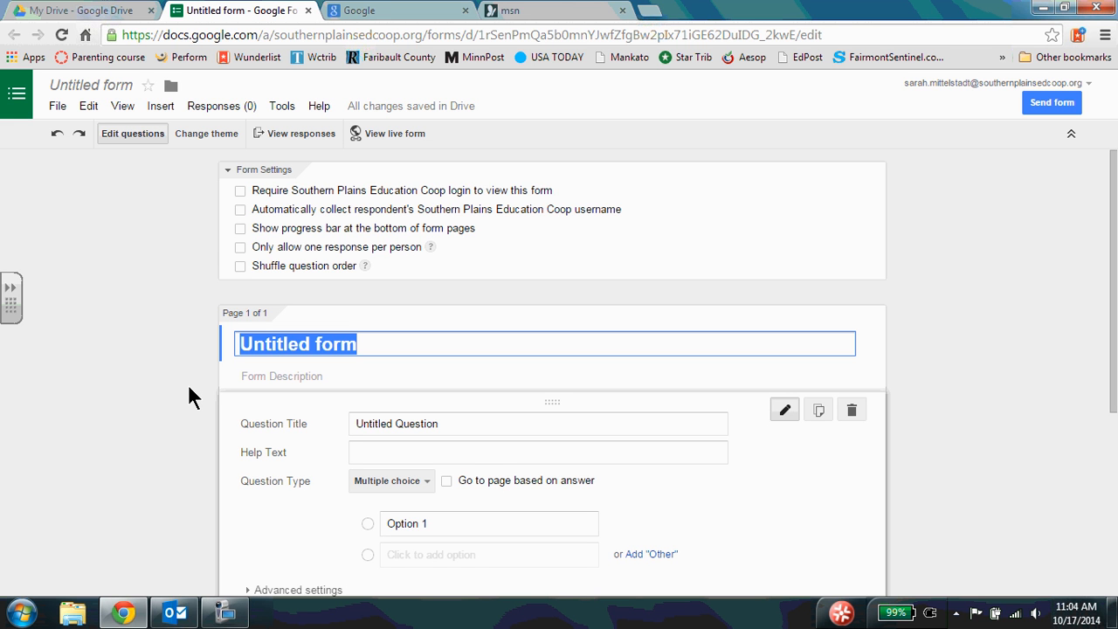
pyautogui.write('Joh')
pyautogui.press('BackSpace')
pyautogui.press('BackSpace')
pyautogui.press('BackSpace')
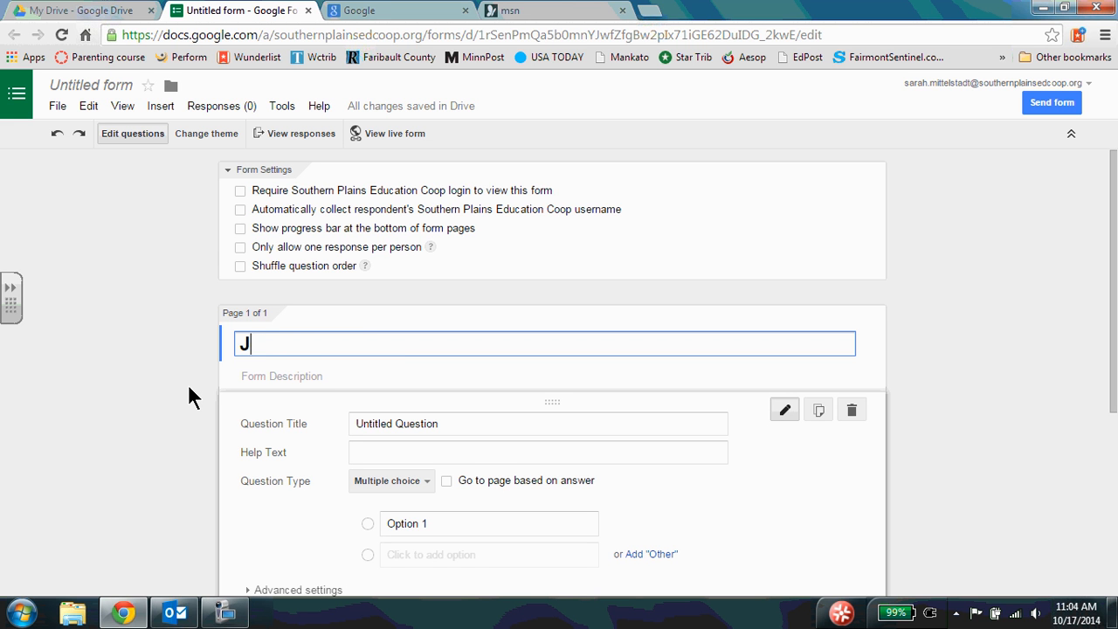
pyautogui.write("Abby's Goal ")
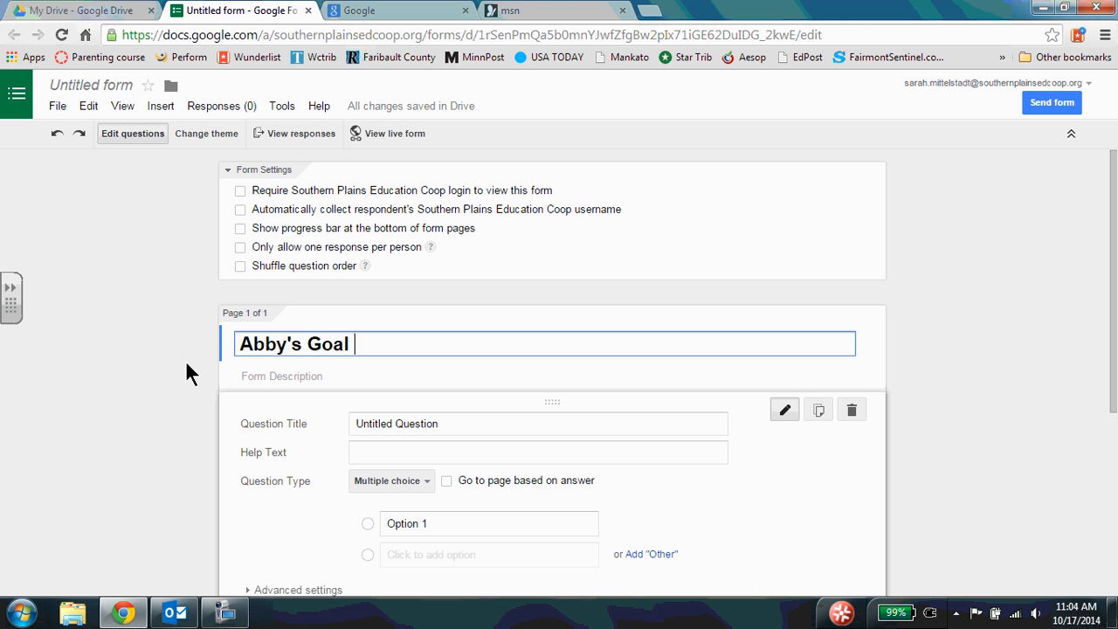
pyautogui.write('Card')
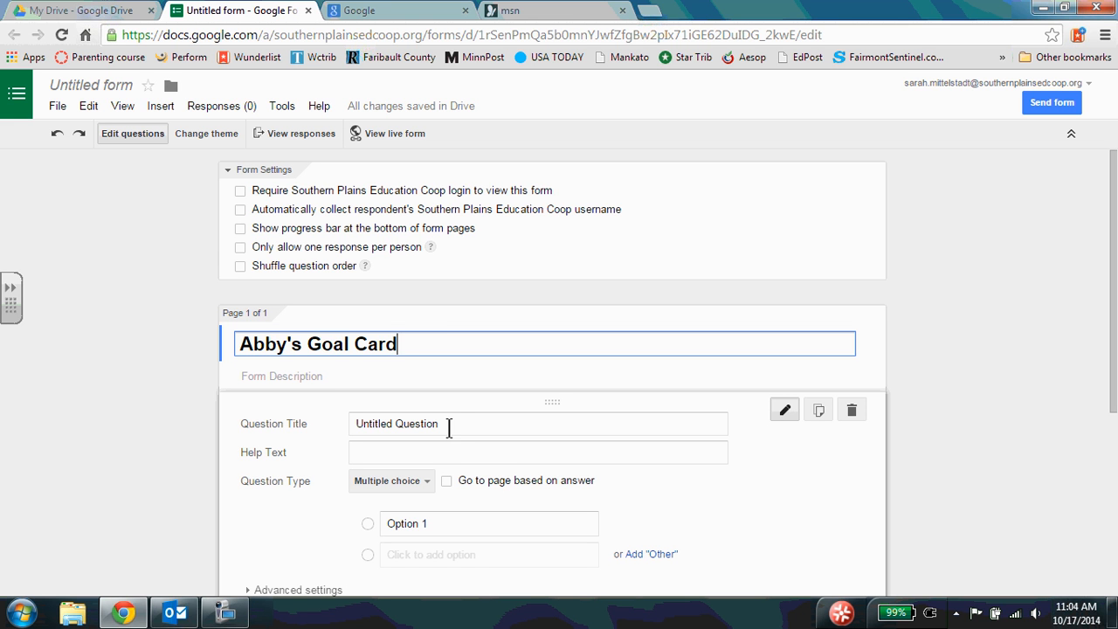
# Replace the first question's placeholder title with "Teacher's Name".
pyautogui.click(446, 425)
pyautogui.moveTo(446, 424); pyautogui.dragTo(345, 418)
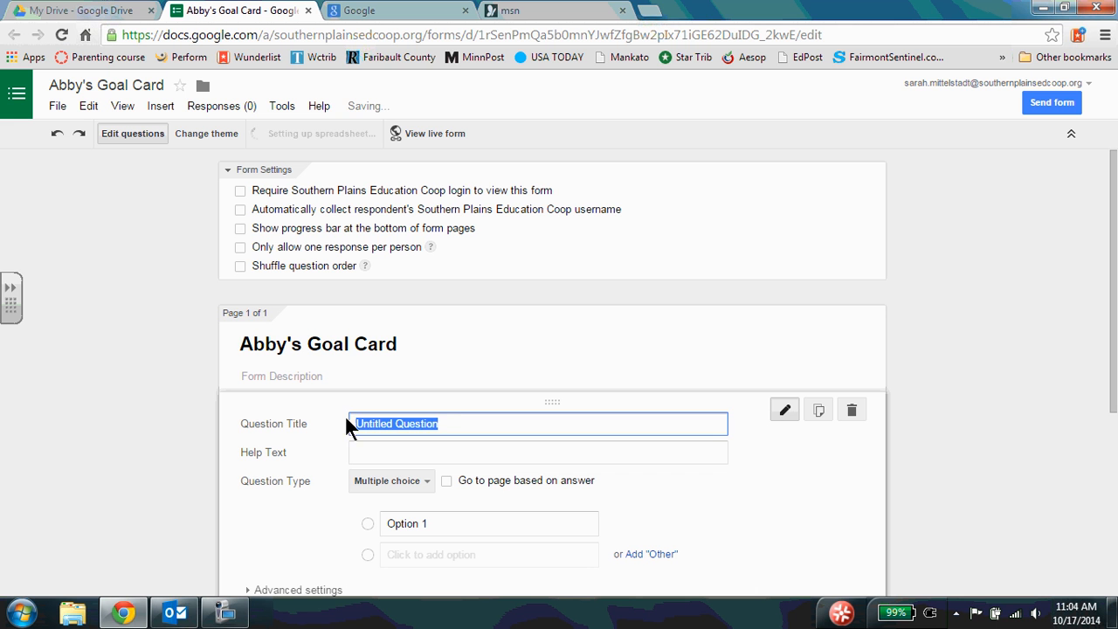
pyautogui.write('Tea')
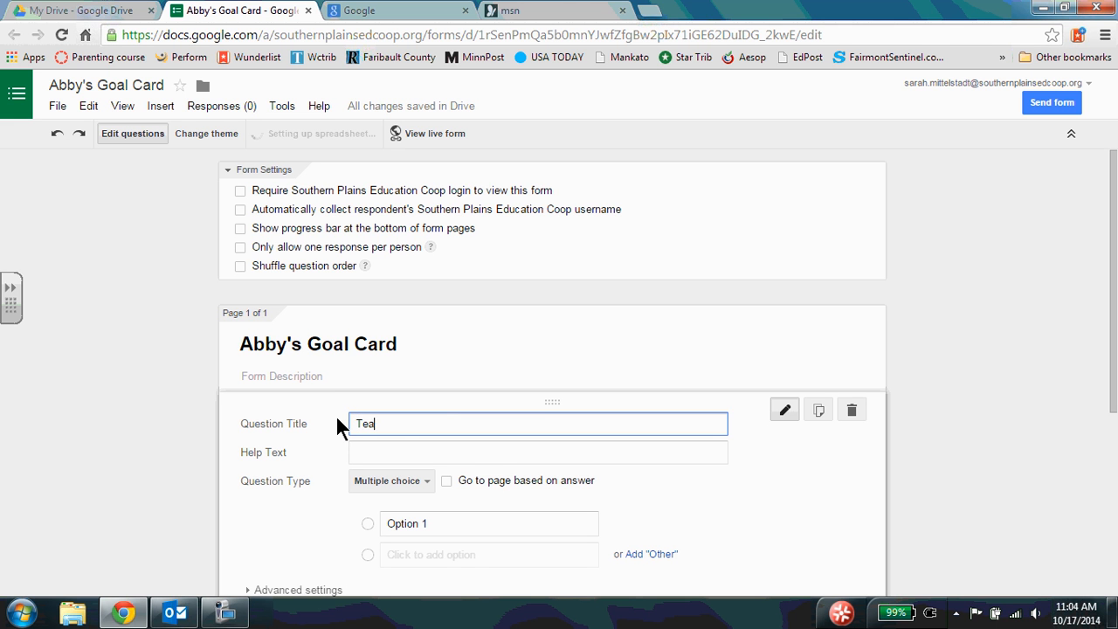
pyautogui.write("cher's Name")
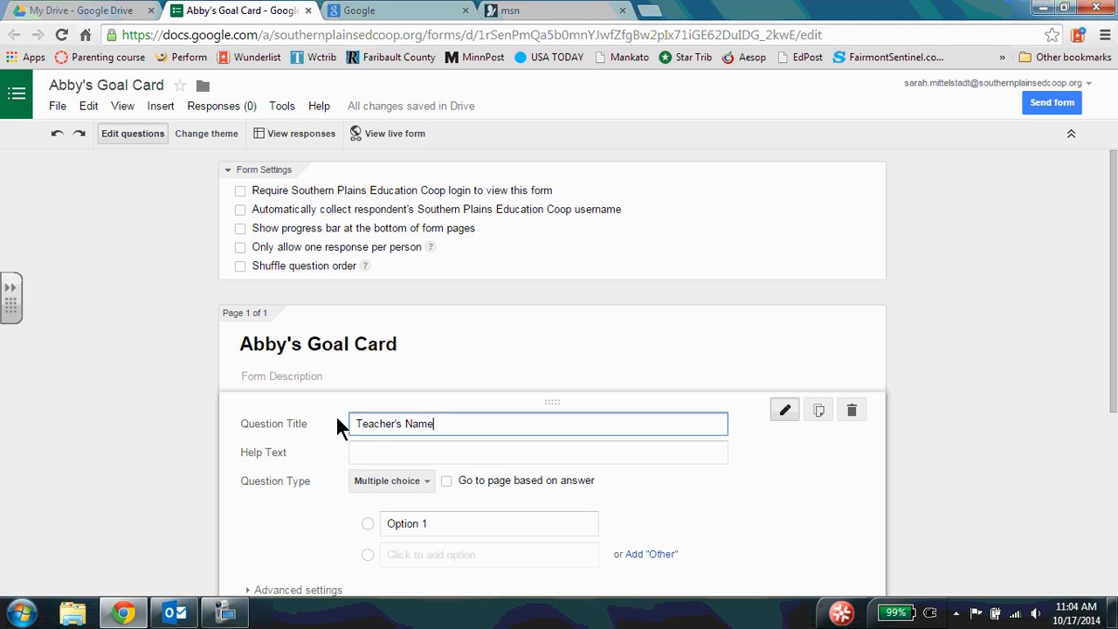
# Set the "Teacher's Name" question type to Text, make it required and finish editing it.
pyautogui.click(392, 481)
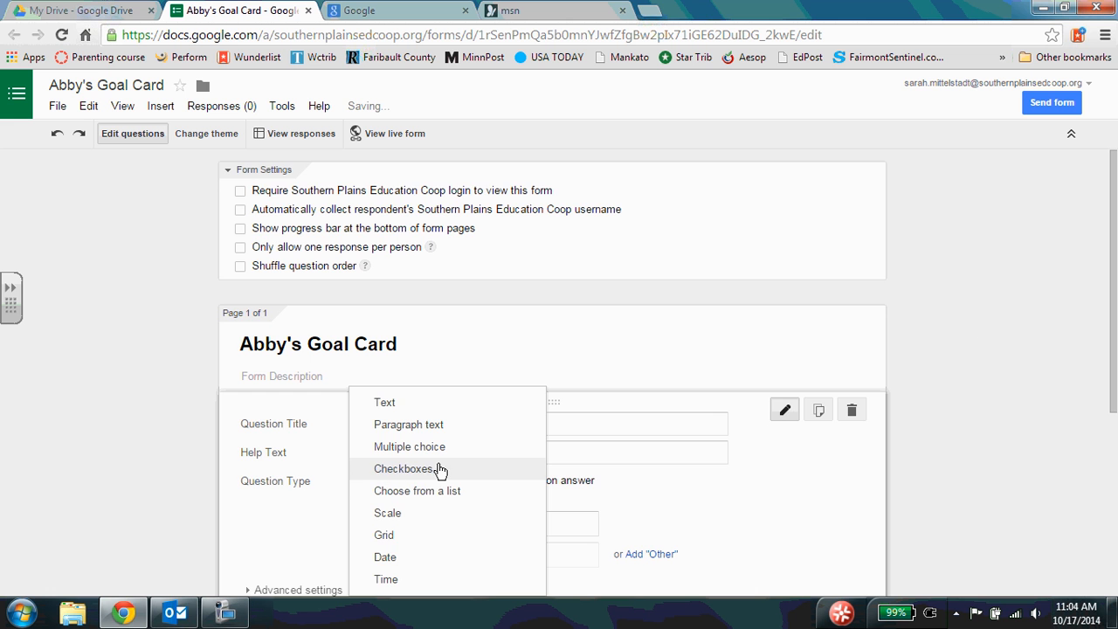
pyautogui.moveTo(1113, 226); pyautogui.dragTo(1114, 279)
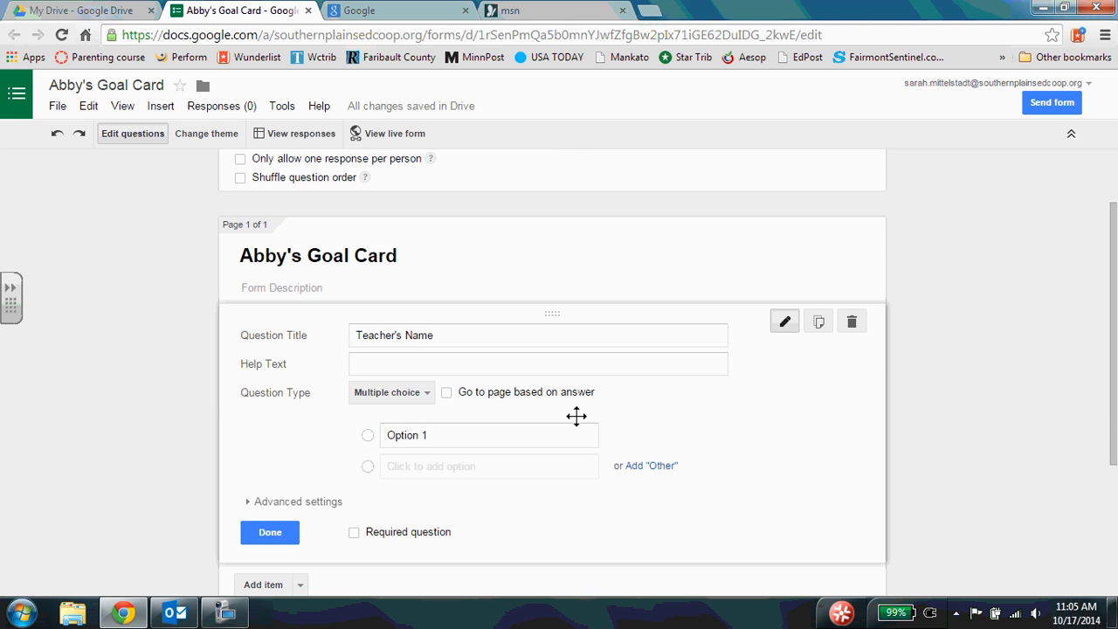
pyautogui.click(404, 392)
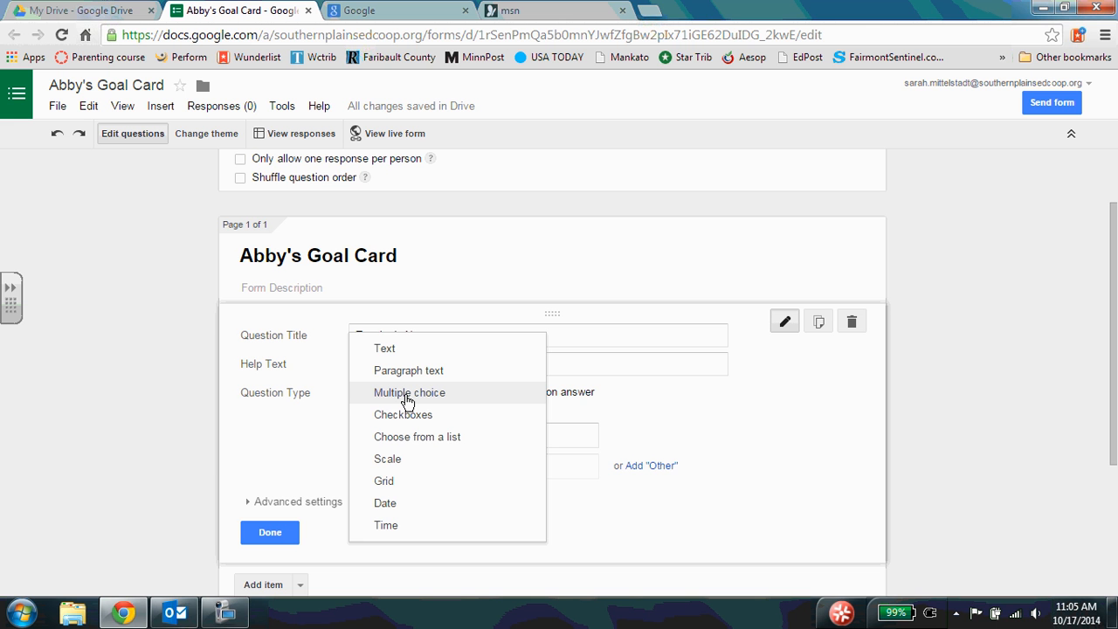
pyautogui.click(403, 350)
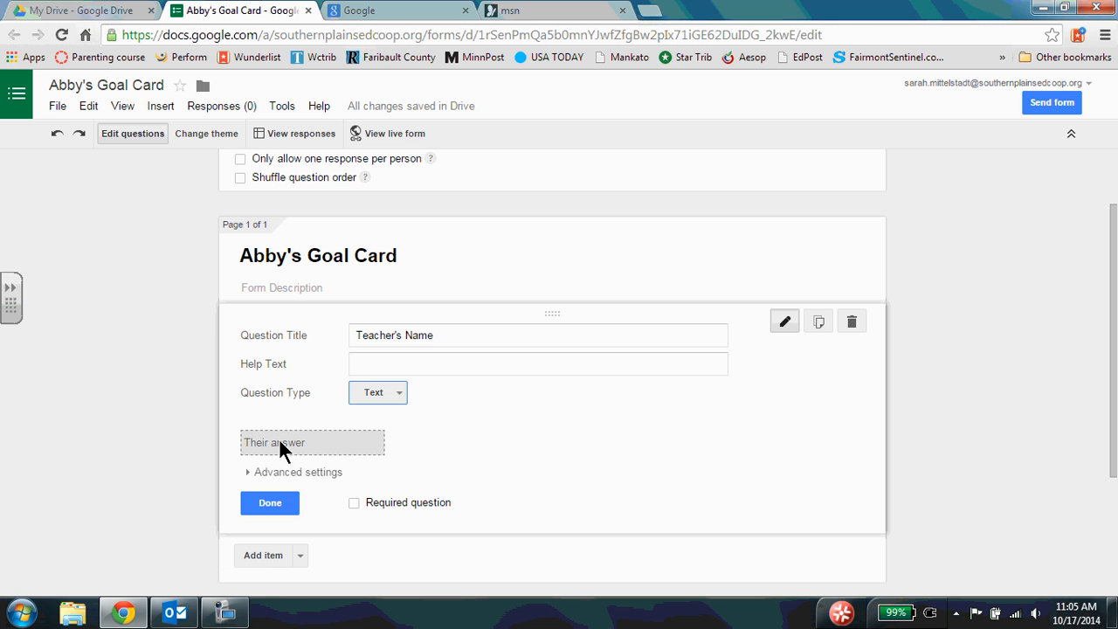
pyautogui.click(355, 506)
pyautogui.click(265, 504)
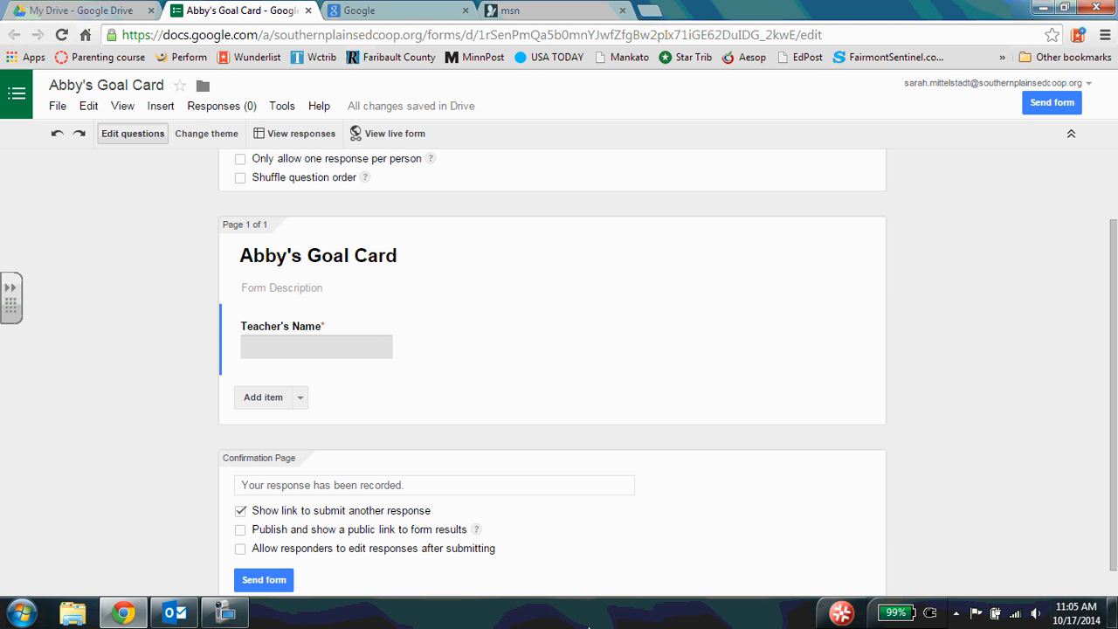
# Add a new question below "Teacher's Name" and title it "Appropriate Interaction".
pyautogui.moveTo(1114, 293); pyautogui.dragTo(1114, 321)
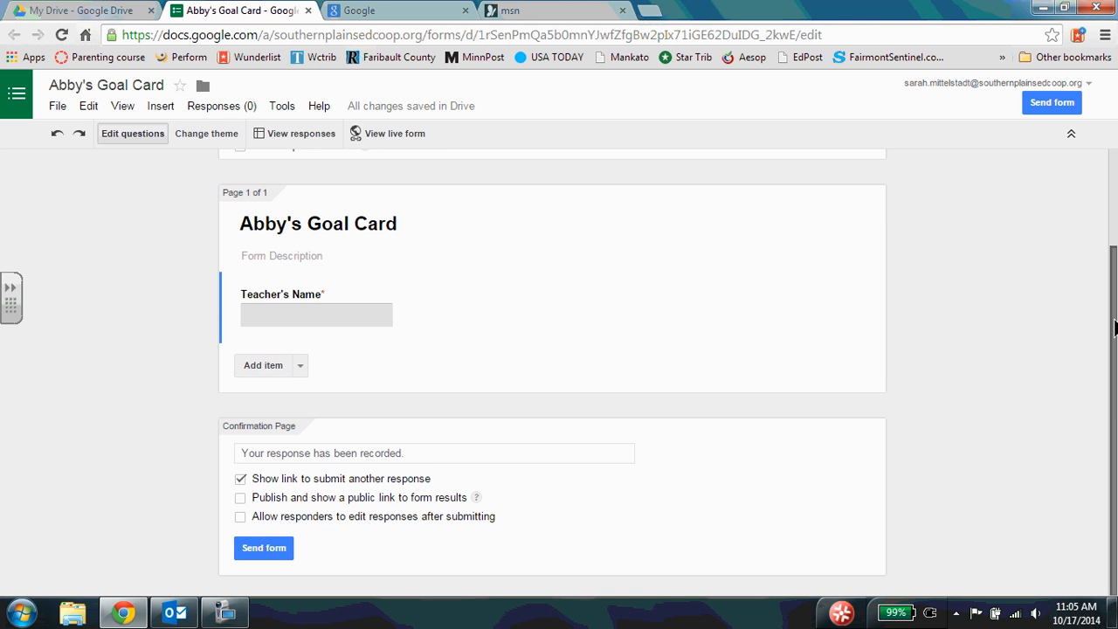
pyautogui.moveTo(1114, 326); pyautogui.dragTo(1114, 325)
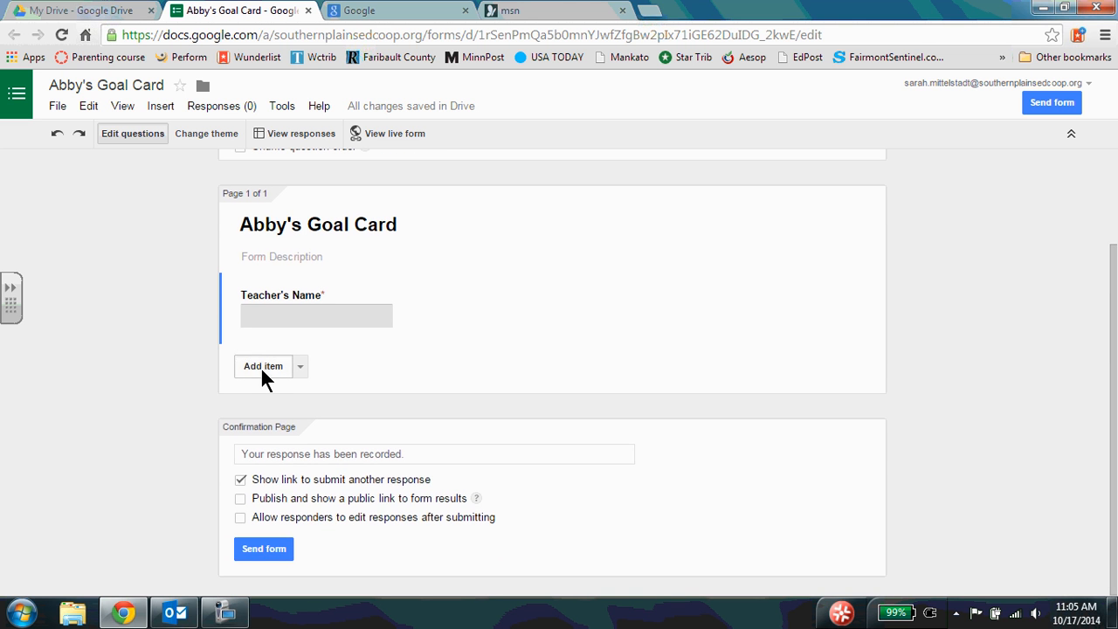
pyautogui.click(260, 366)
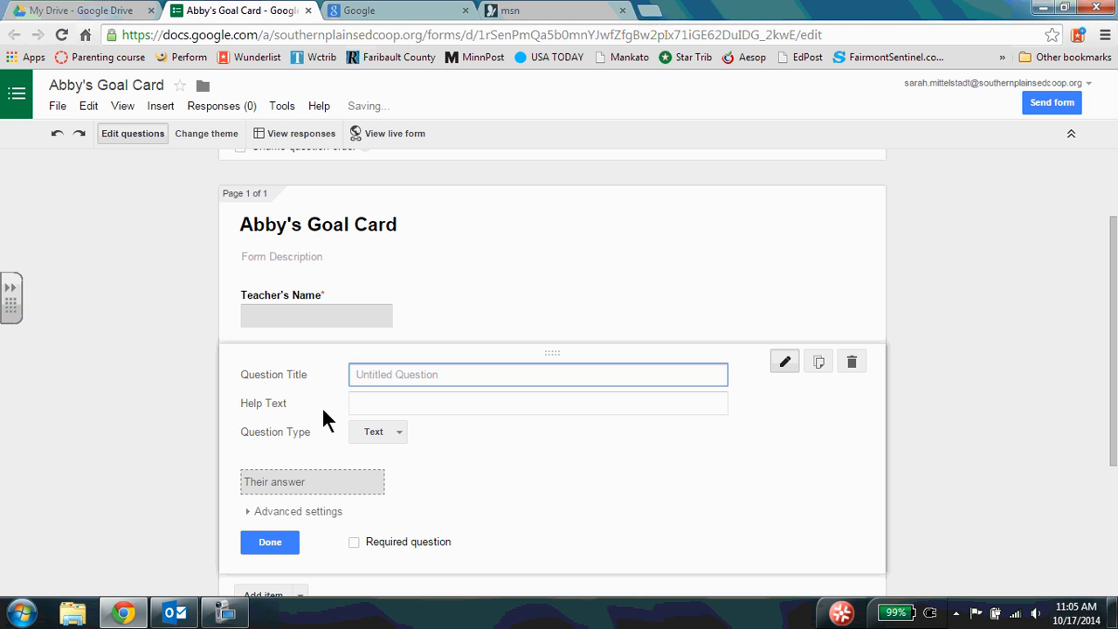
pyautogui.write('Appro')
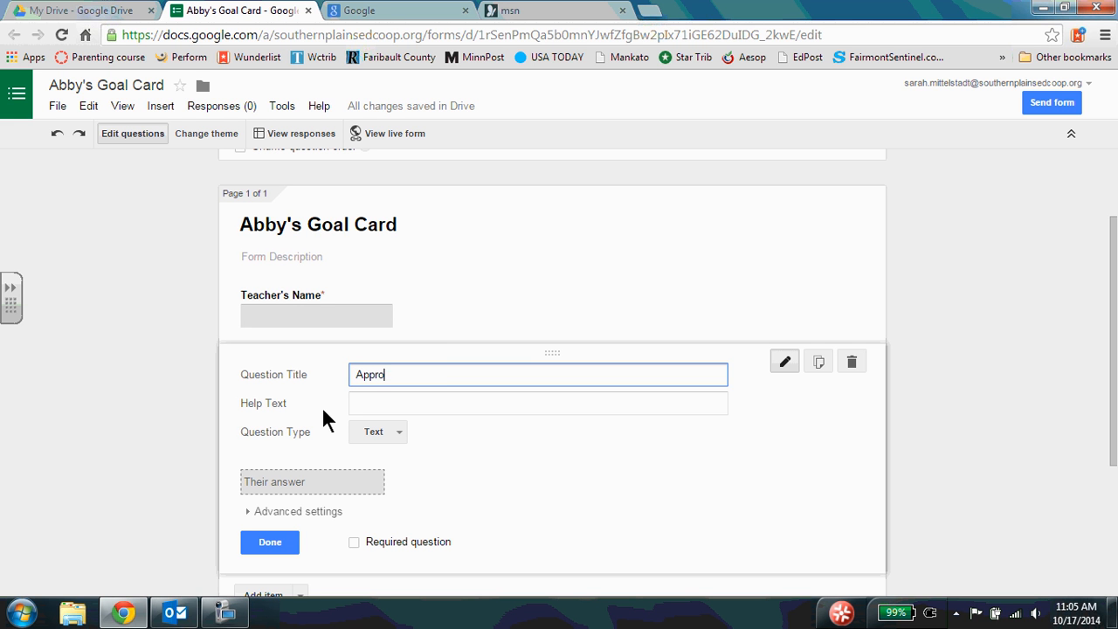
pyautogui.write('priate Interaction')
# Set the "Appropriate Interaction" question type to Scale with a range of 1 to 5.
pyautogui.click(377, 431)
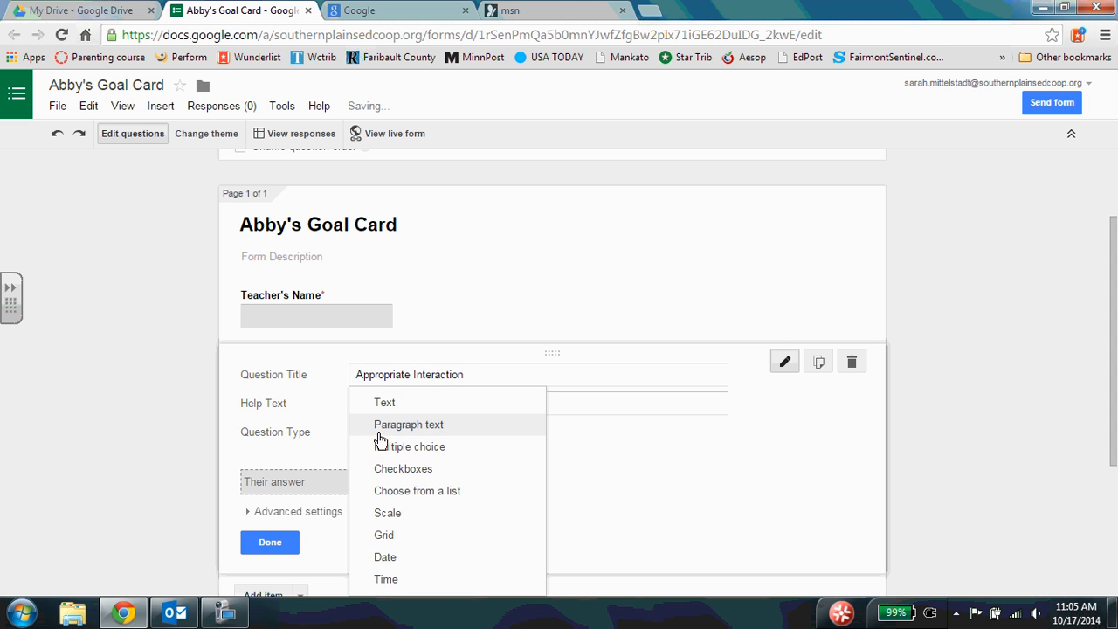
pyautogui.click(326, 436)
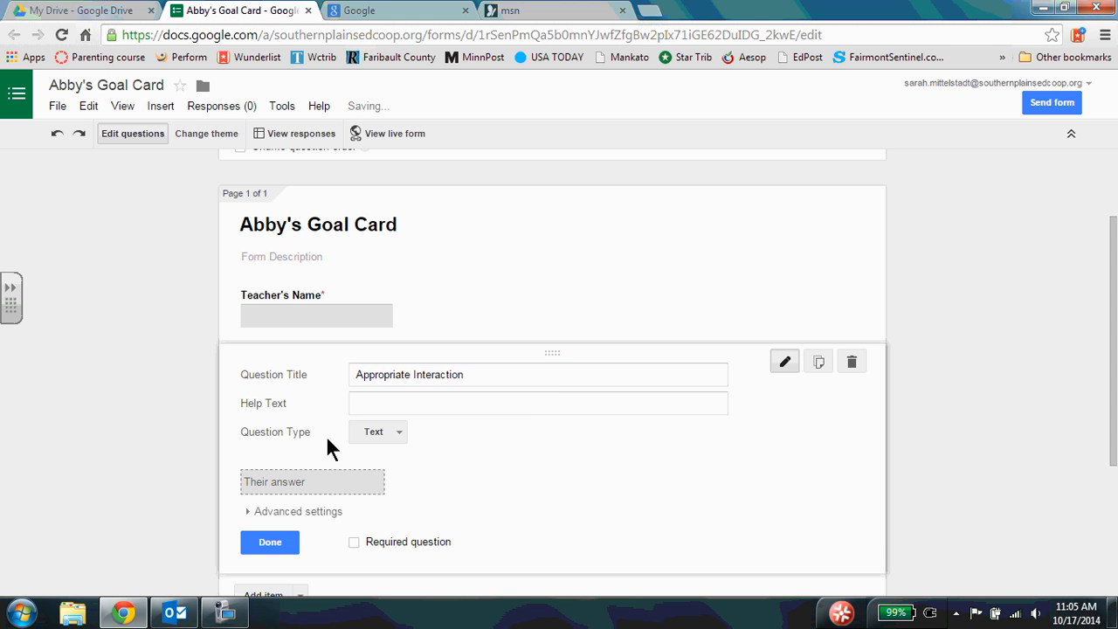
pyautogui.click(385, 434)
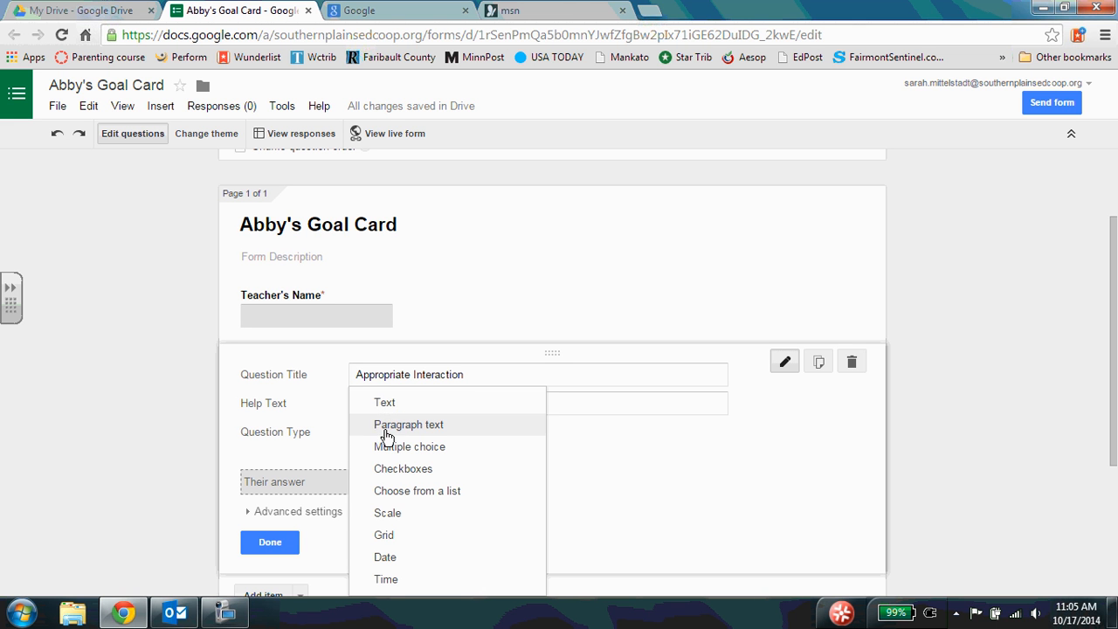
pyautogui.click(404, 521)
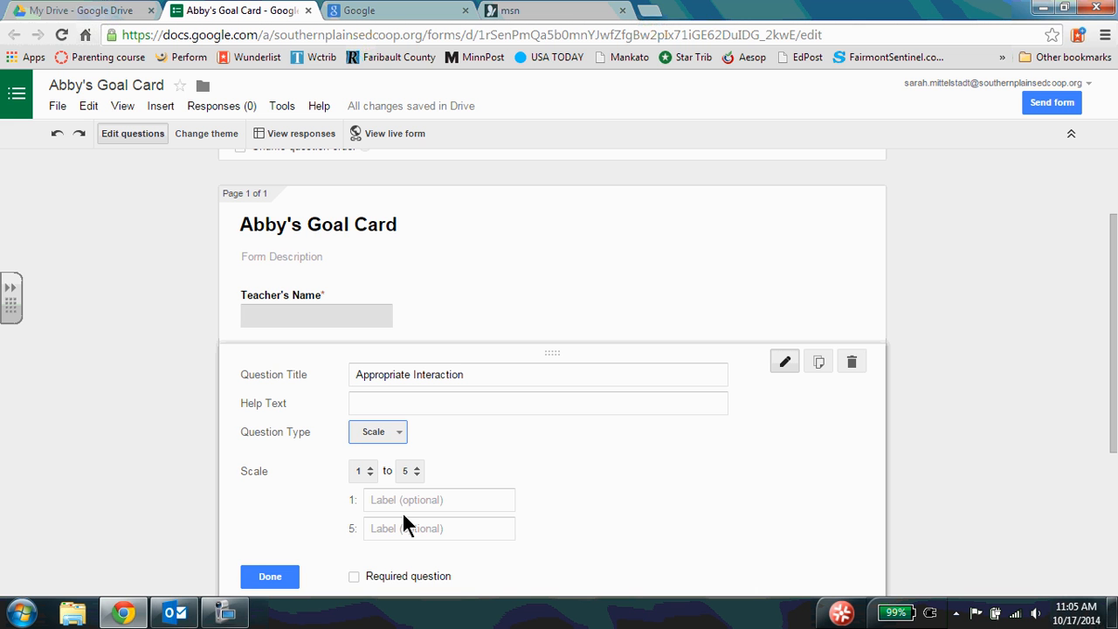
pyautogui.click(399, 500)
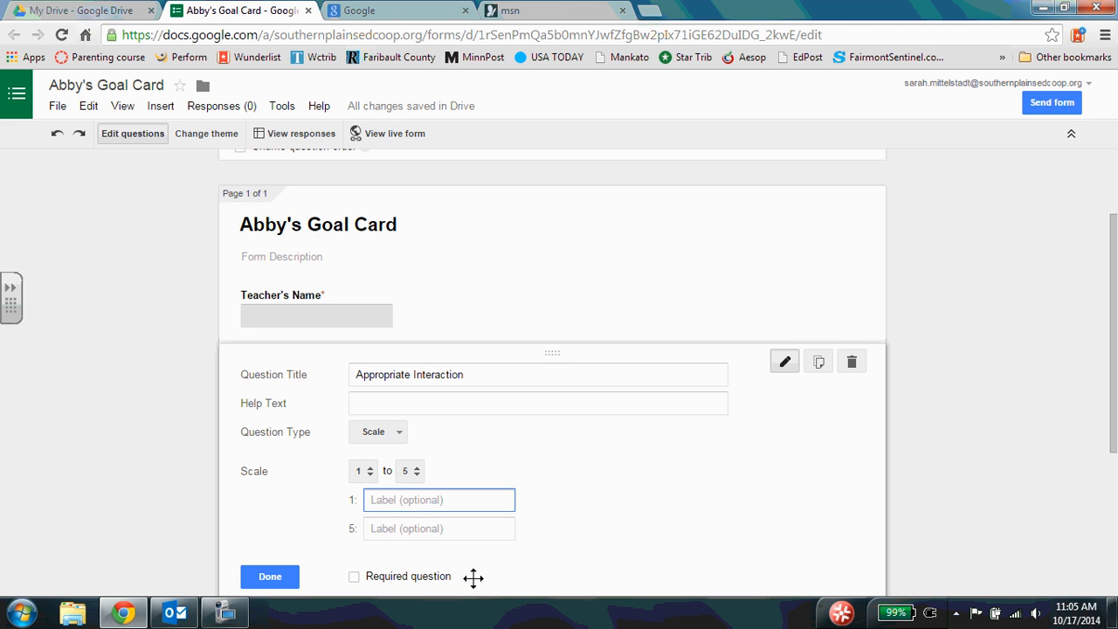
pyautogui.click(410, 470)
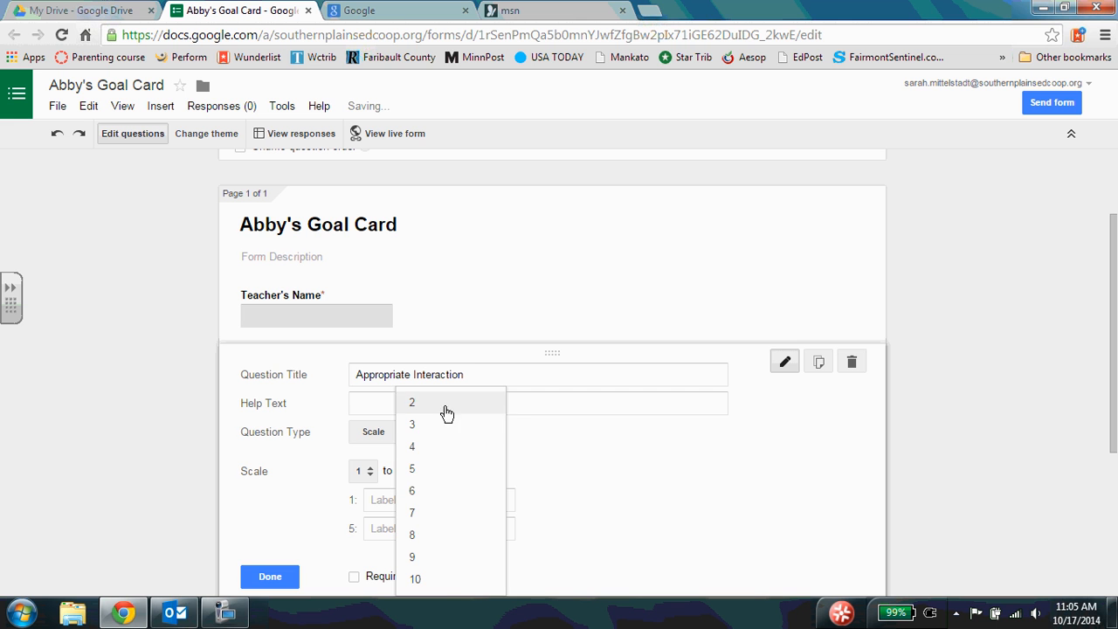
pyautogui.click(288, 506)
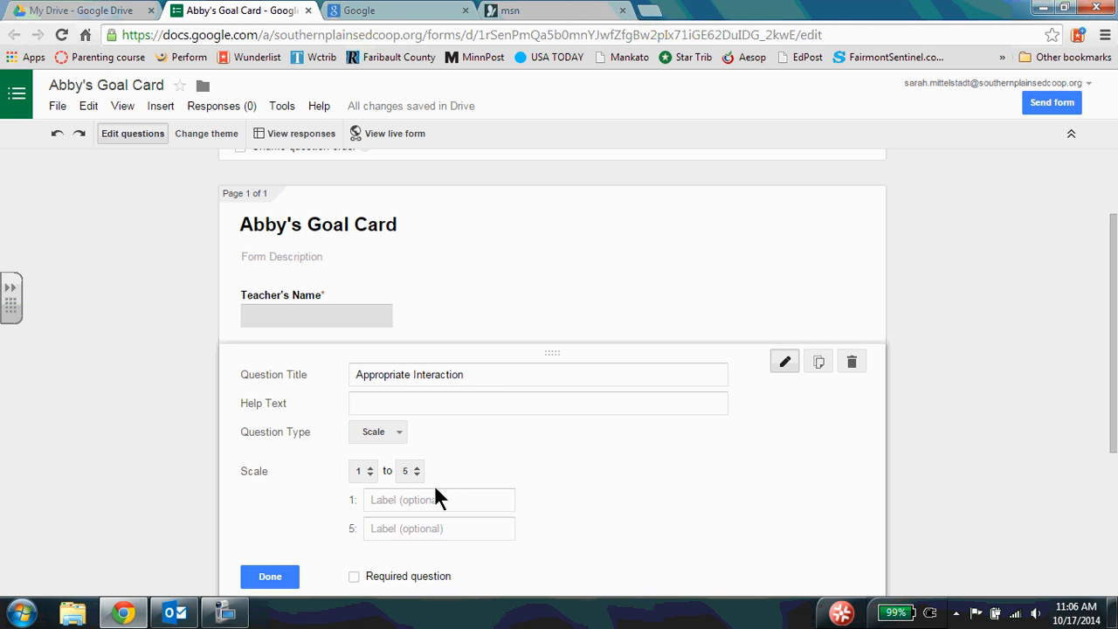
# Label the value 1 end of the "Appropriate Interaction" scale "Rude, argued, disruptive".
pyautogui.click(435, 493)
pyautogui.write('R')
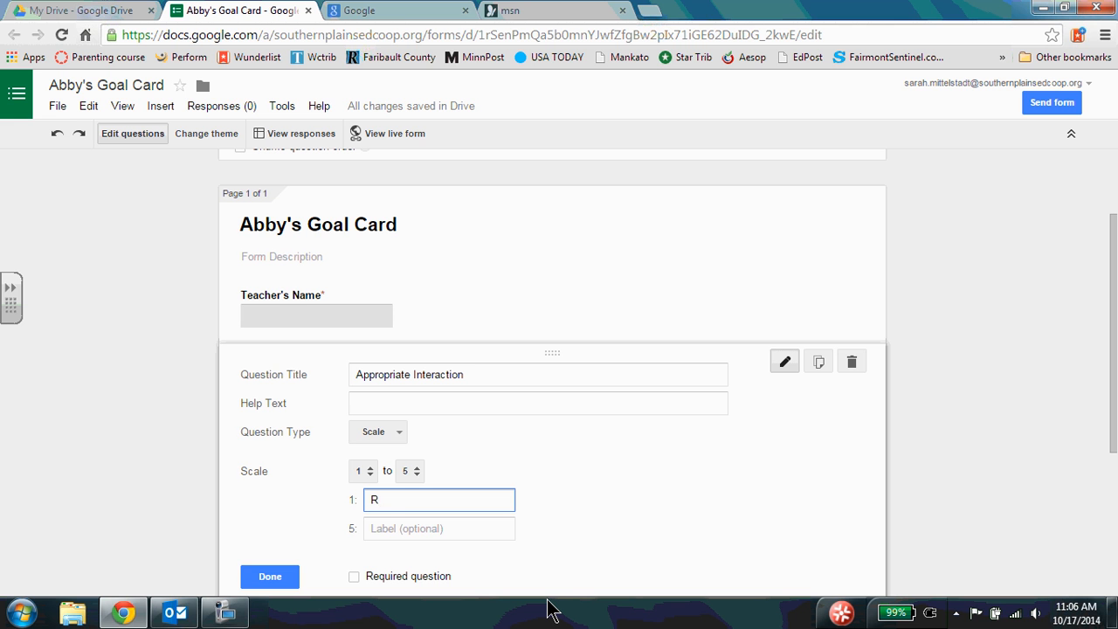
pyautogui.write('ude, arged.')
pyautogui.write(' dis')
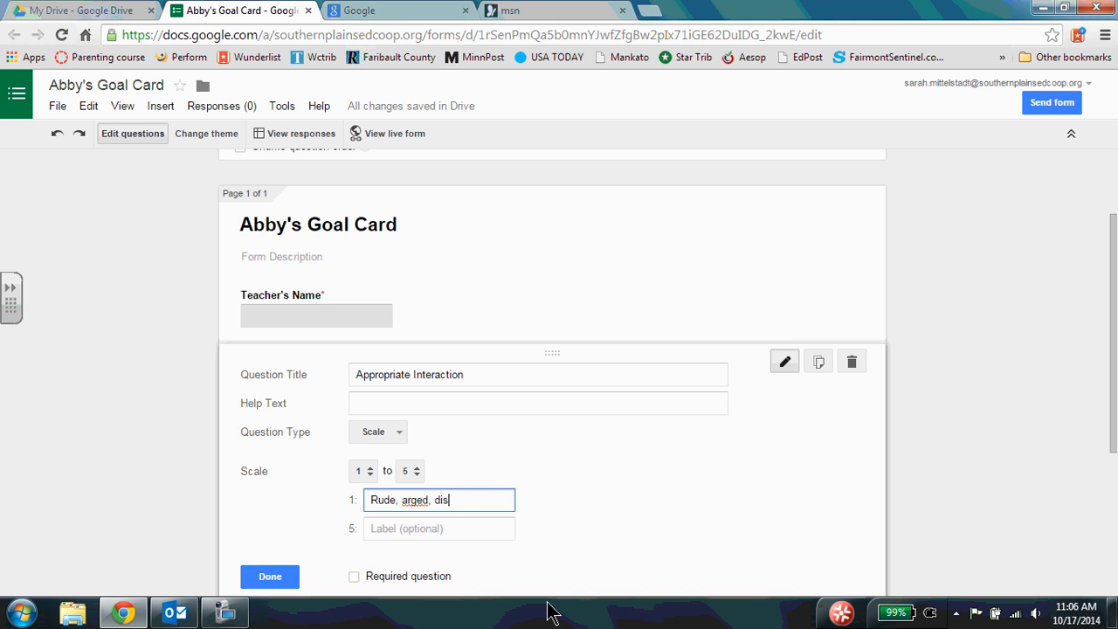
pyautogui.press('BackSpace')
pyautogui.press('BackSpace')
pyautogui.press('BackSpace')
pyautogui.press('BackSpace')
pyautogui.press('BackSpace')
pyautogui.press('BackSpace')
pyautogui.press('BackSpace')
pyautogui.write('ued')
pyautogui.write(', a')
pyautogui.press('BackSpace')
pyautogui.write('disruptive')
# Label the value 5 end of the "Appropriate Interaction" scale "Polite, positive, respectful" and finish editing the question.
pyautogui.click(448, 528)
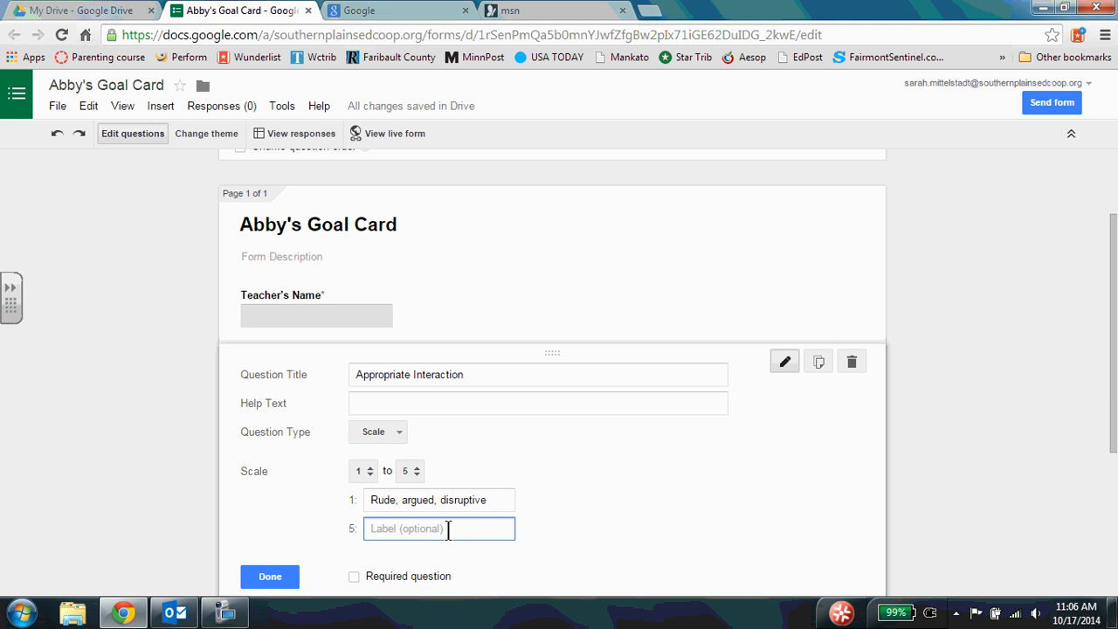
pyautogui.write('Polite, positive, respectful')
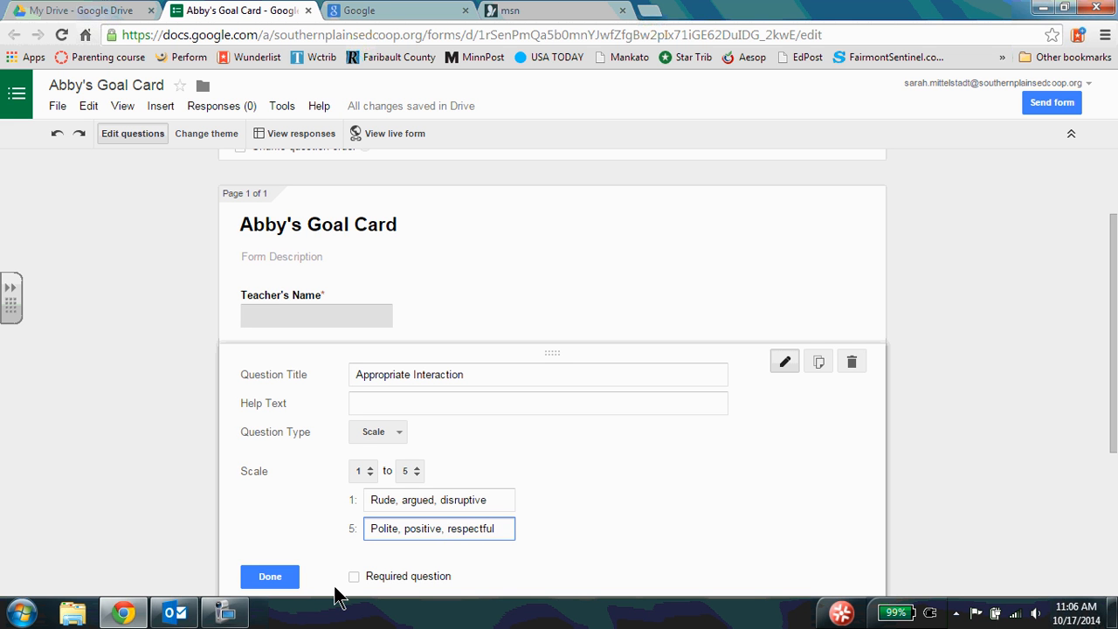
pyautogui.click(271, 578)
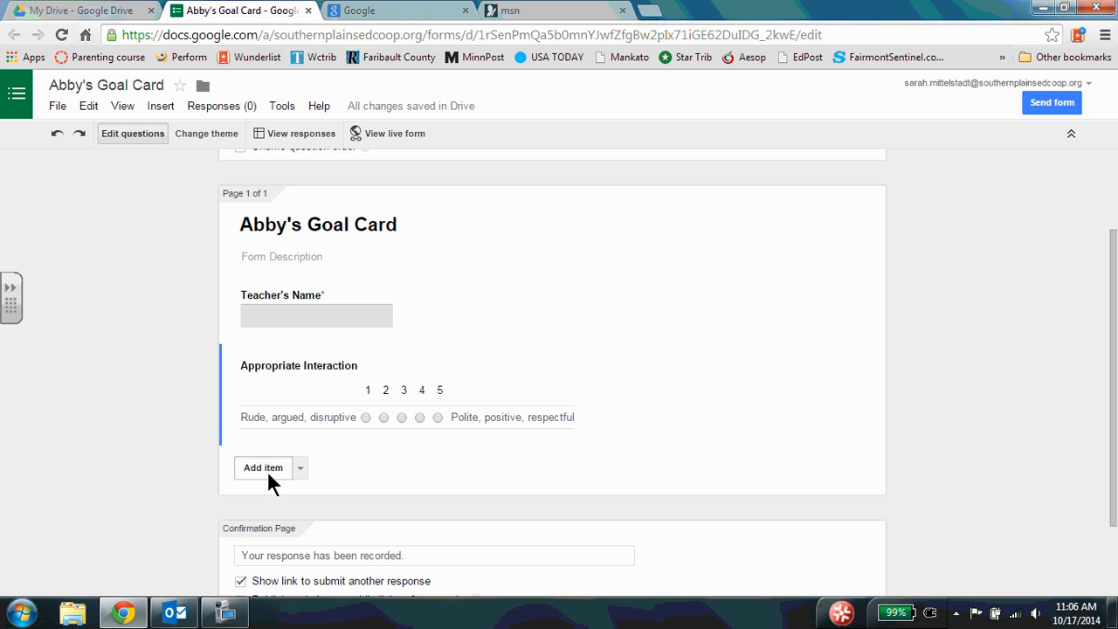
# Add a new question titled "Student had planner" below "Appropriate Interaction" and set its type to Multiple choice.
pyautogui.click(263, 469)
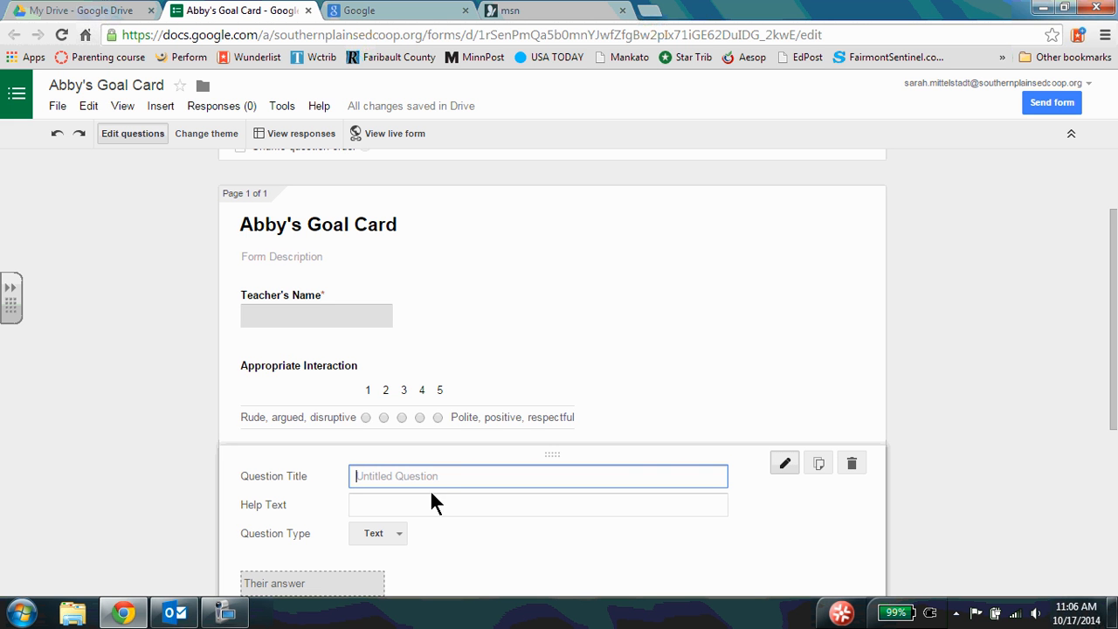
pyautogui.write('Student had planner')
pyautogui.click(391, 535)
pyautogui.click(408, 446)
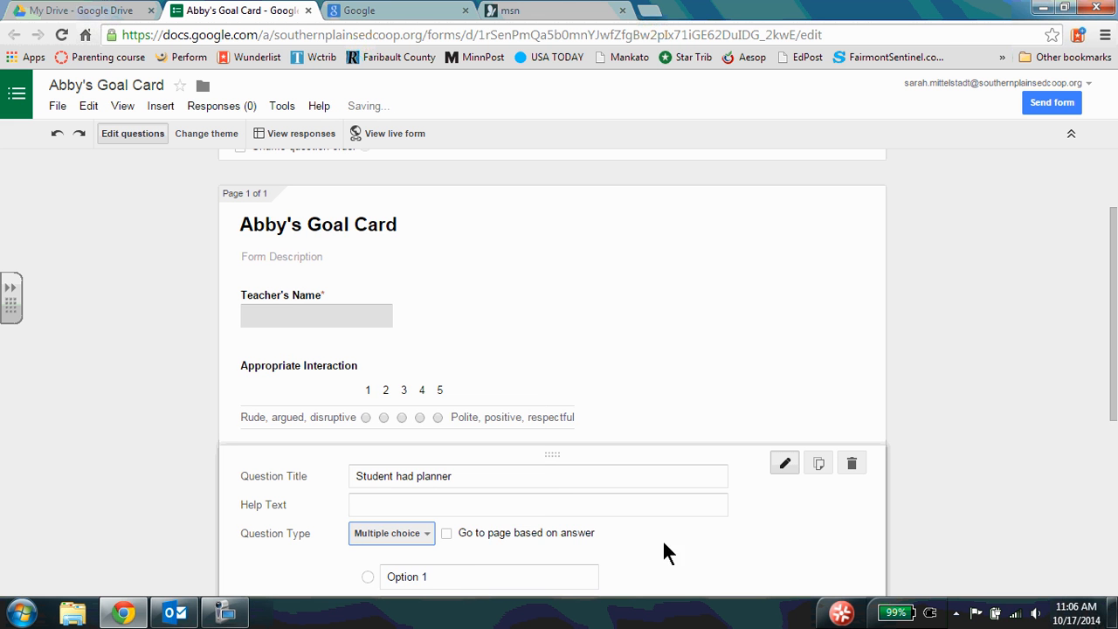
# Give "Student had planner" the options Yes and No, finish editing it and move it above "Appropriate Interaction".
pyautogui.moveTo(1104, 341); pyautogui.dragTo(1100, 431)
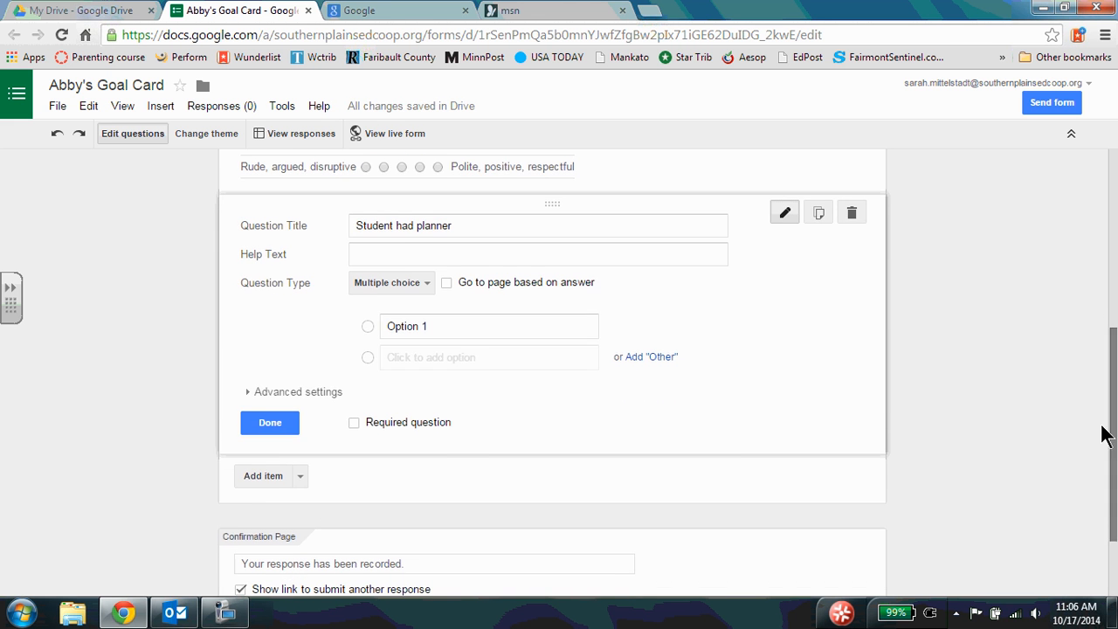
pyautogui.click(382, 323)
pyautogui.write('Yes')
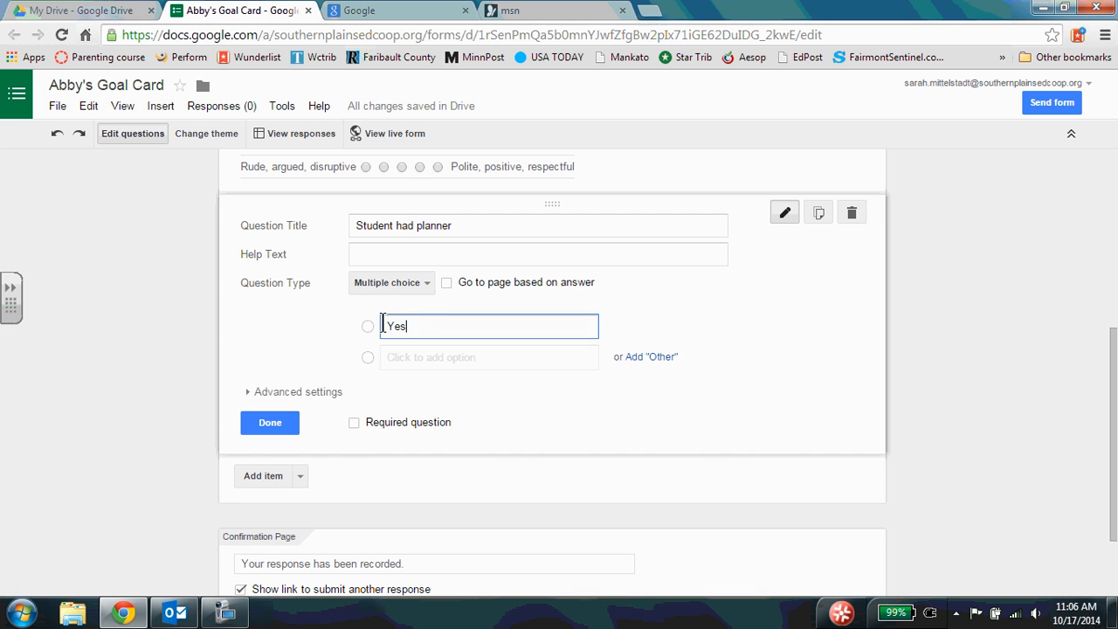
pyautogui.press('Return')
pyautogui.write('No')
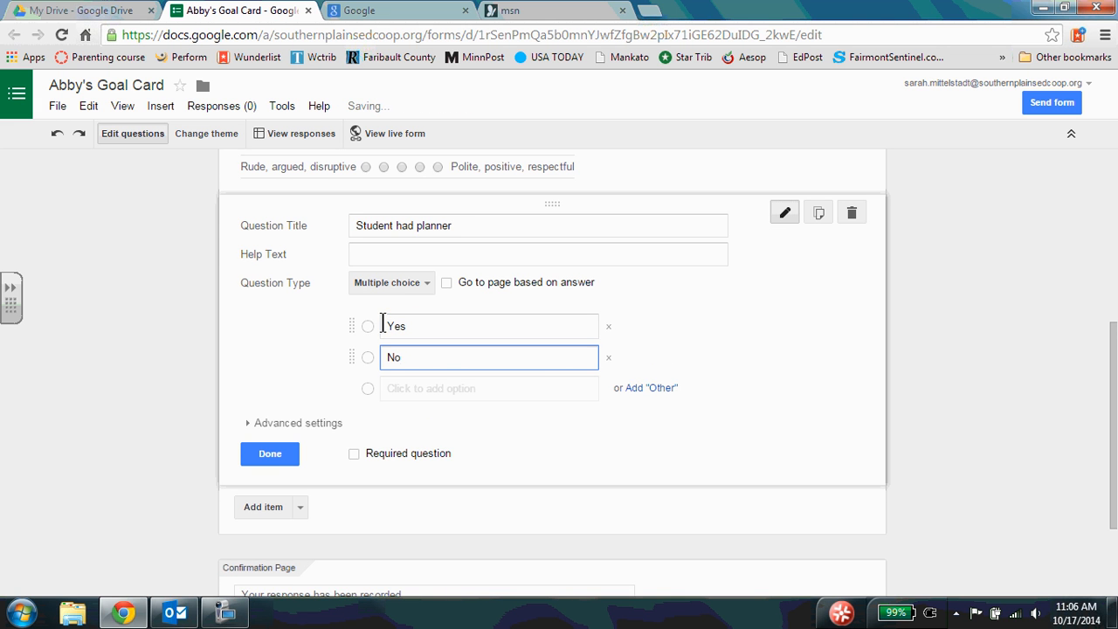
pyautogui.click(276, 456)
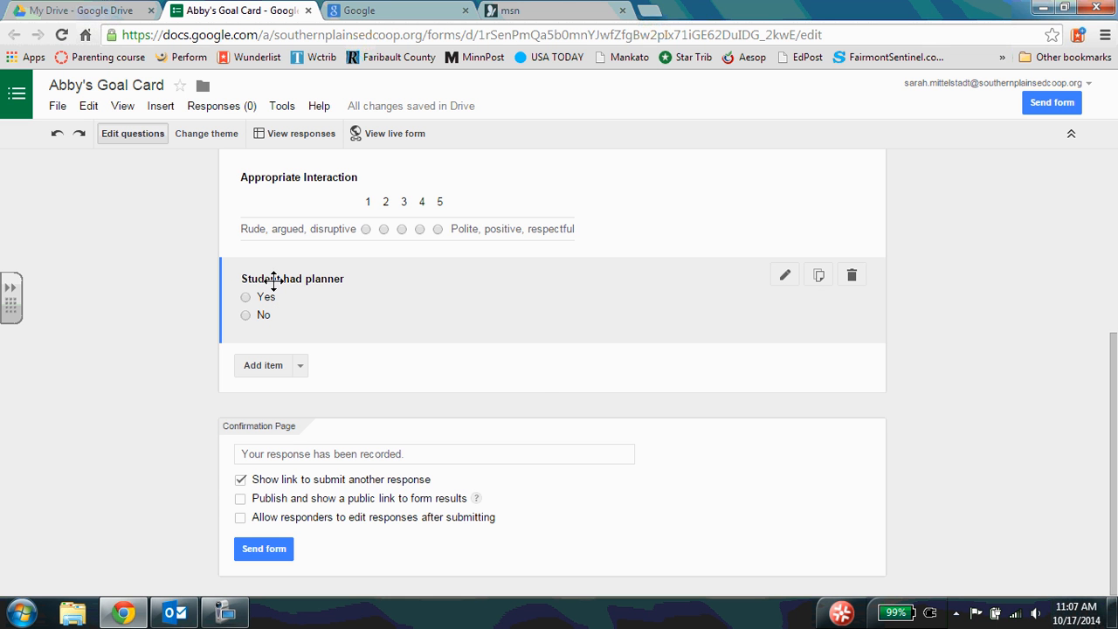
pyautogui.moveTo(274, 280)
pyautogui.mouseDown()
pyautogui.moveTo(267, 248)
pyautogui.moveTo(294, 419)
pyautogui.moveTo(277, 259)
pyautogui.mouseUp()
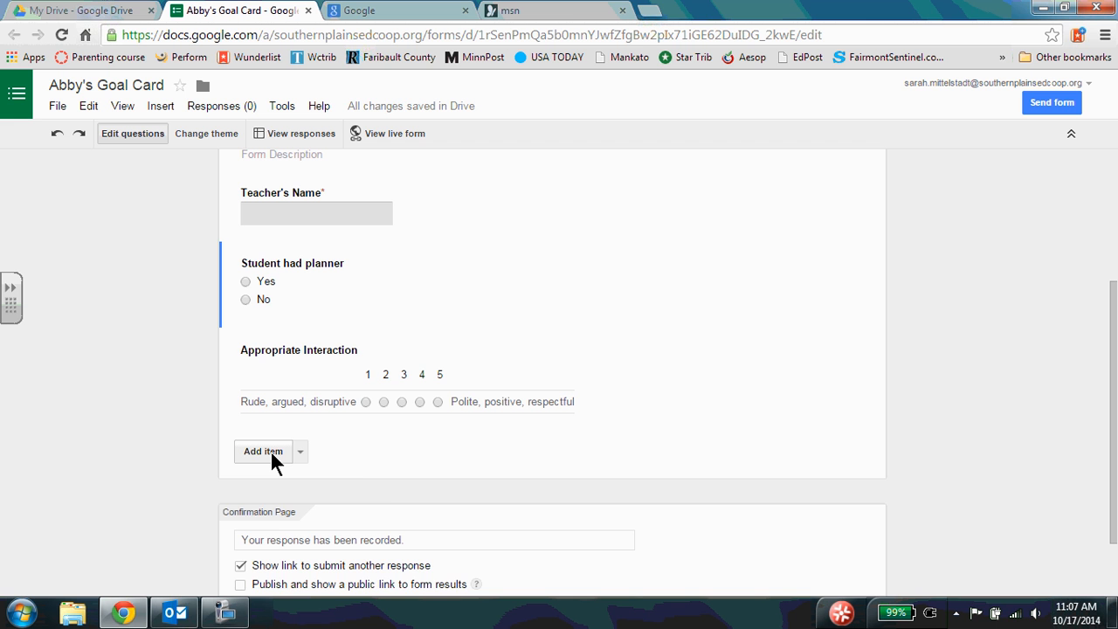
# Add a new question titled "Date" at the end of the form and set its type to Date.
pyautogui.click(270, 453)
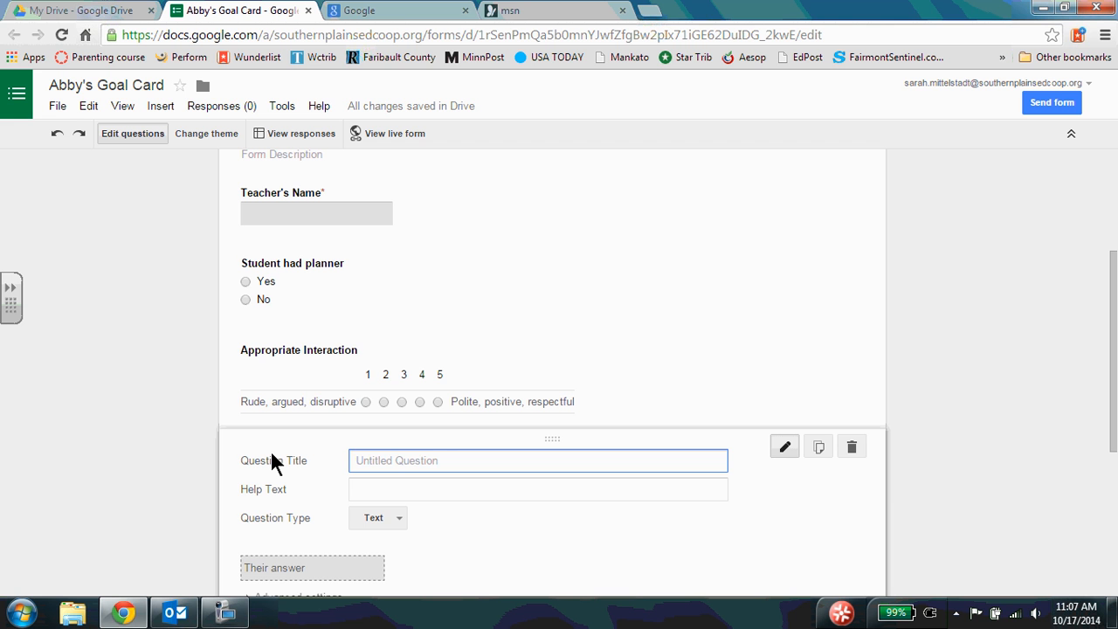
pyautogui.write('A')
pyautogui.press('BackSpace')
pyautogui.write('Date')
pyautogui.click(395, 518)
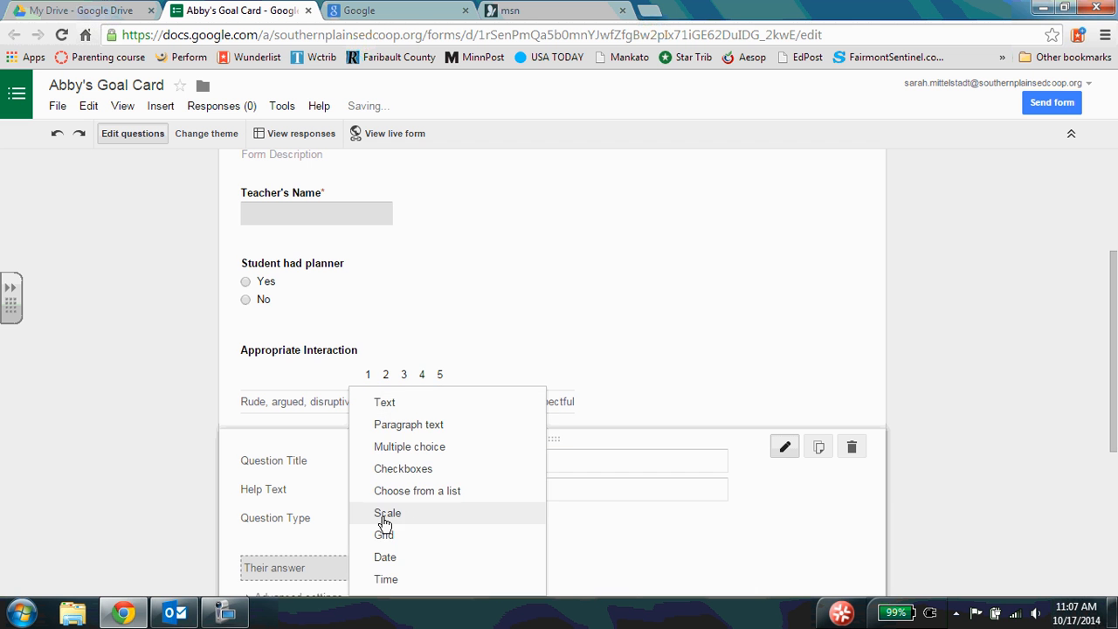
pyautogui.click(401, 561)
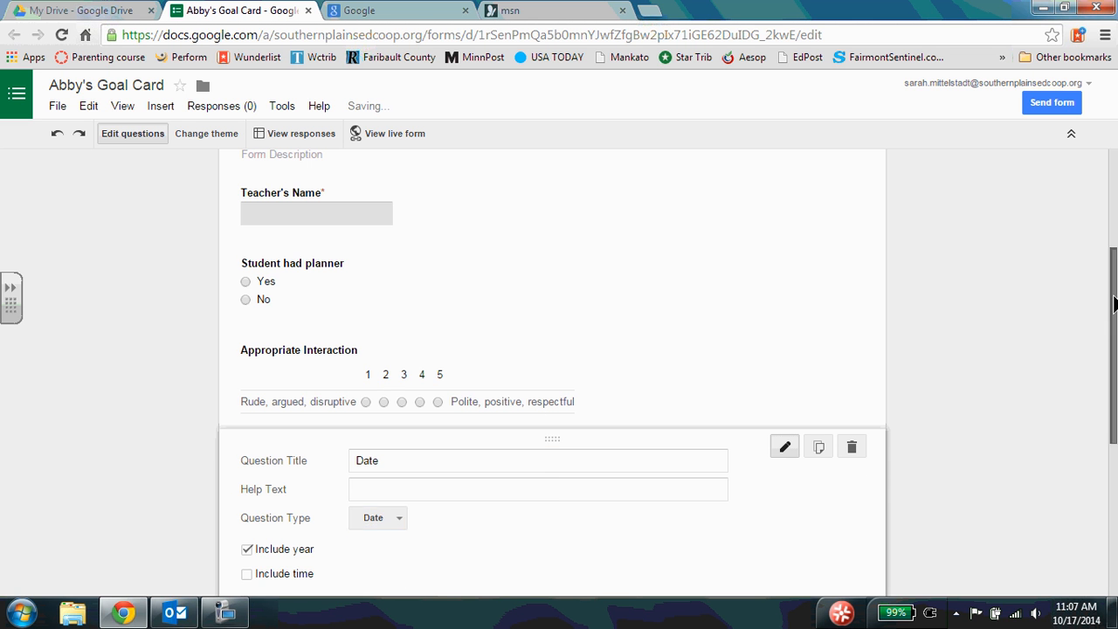
# Make the "Date" question required, finish editing it and move it directly below "Teacher's Name".
pyautogui.scroll(-2, 860, 454)
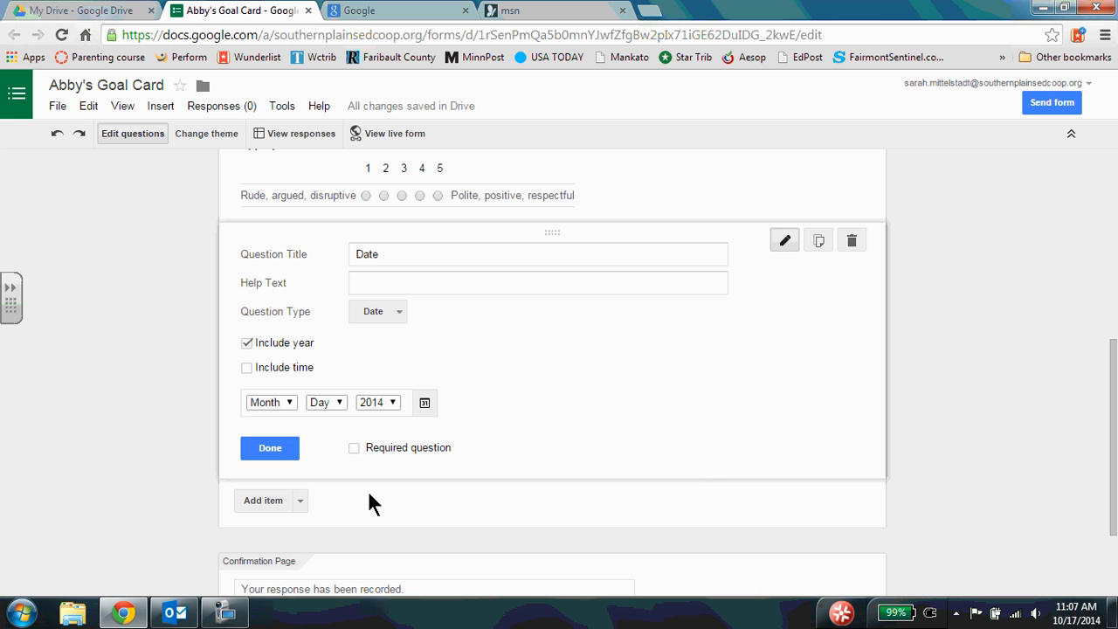
pyautogui.click(354, 448)
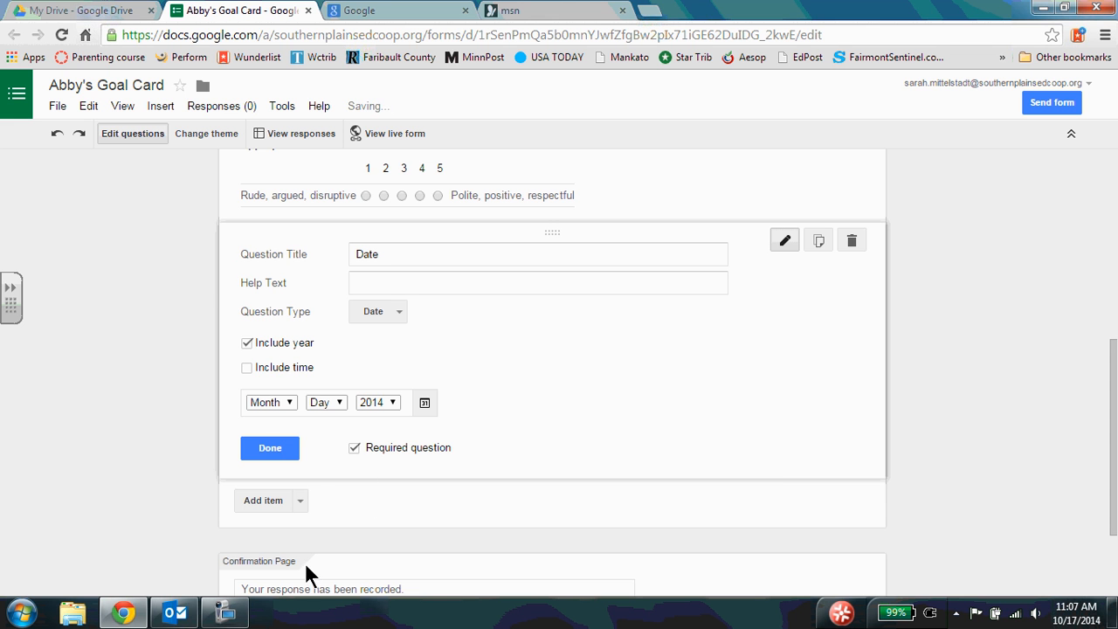
pyautogui.click(269, 449)
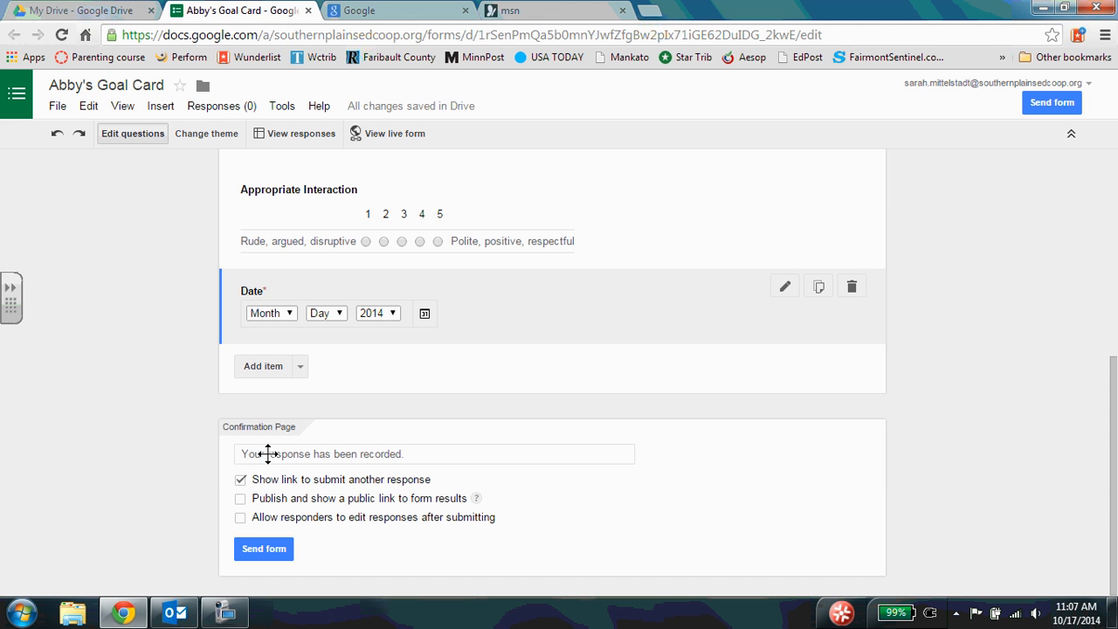
pyautogui.moveTo(521, 299); pyautogui.dragTo(519, 352)
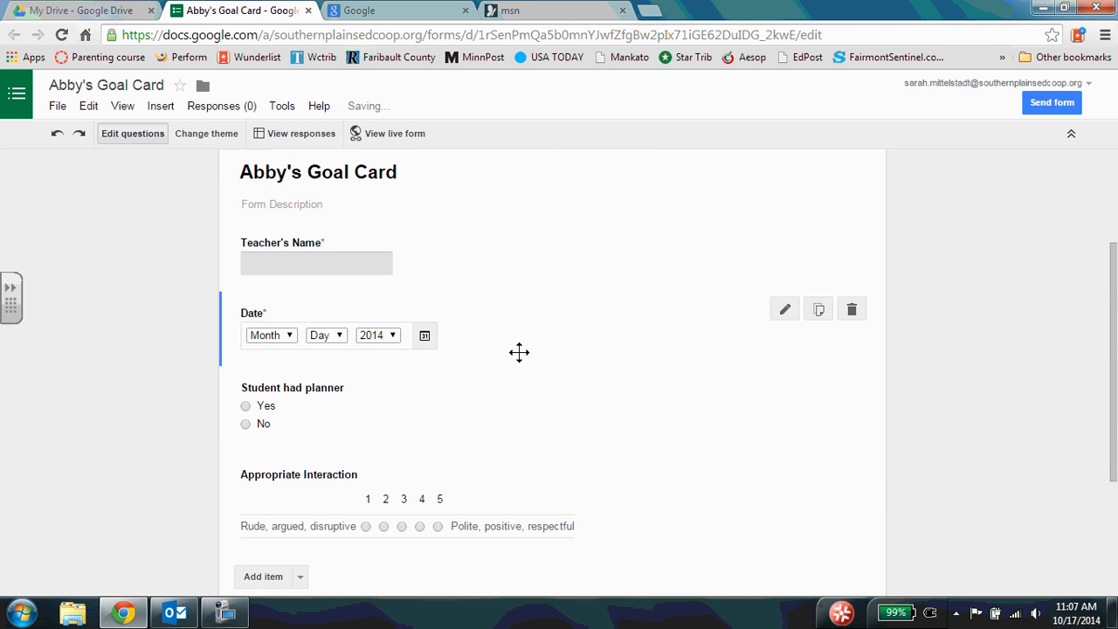
# Replace the confirmation page message with "Thank you for your time.".
pyautogui.moveTo(1113, 358); pyautogui.dragTo(1112, 382)
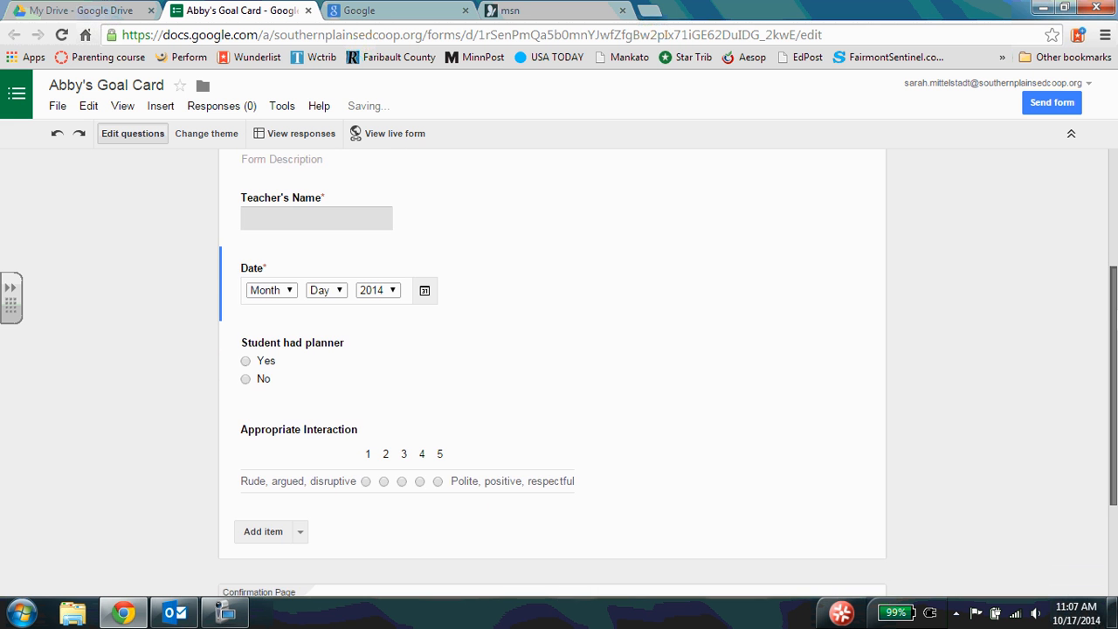
pyautogui.moveTo(1116, 320); pyautogui.dragTo(1116, 325)
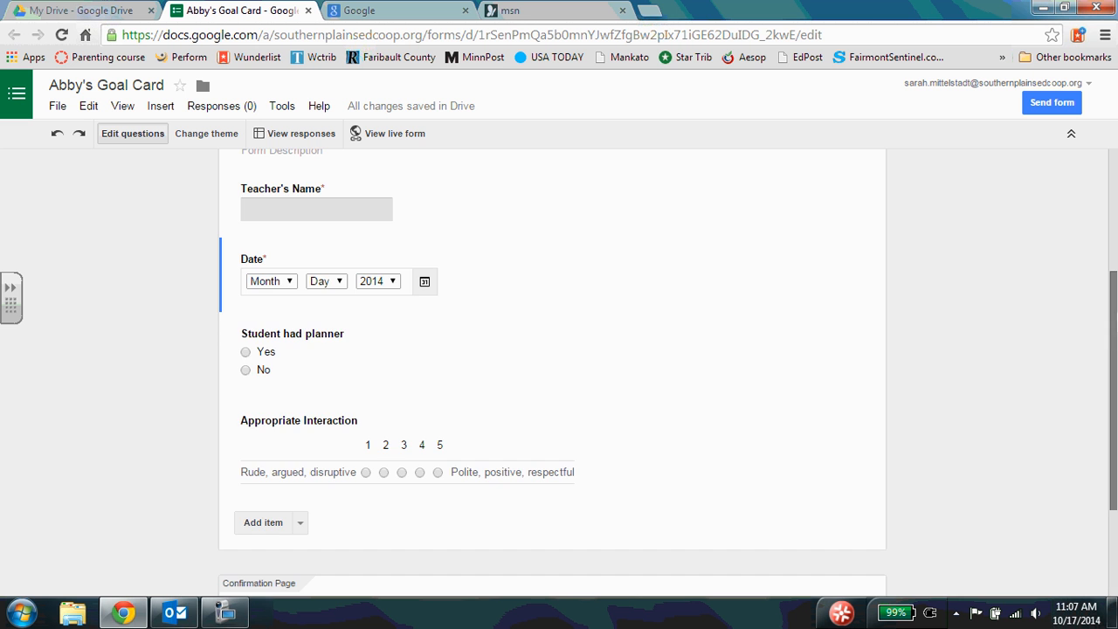
pyautogui.moveTo(1116, 322); pyautogui.dragTo(1115, 408)
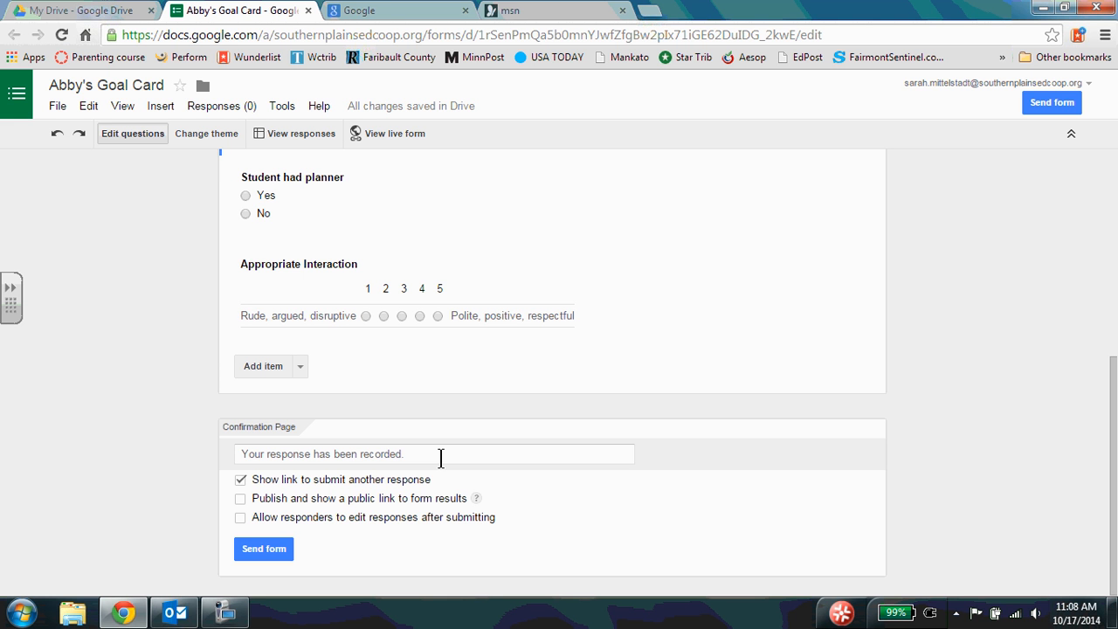
pyautogui.moveTo(441, 457); pyautogui.dragTo(230, 453)
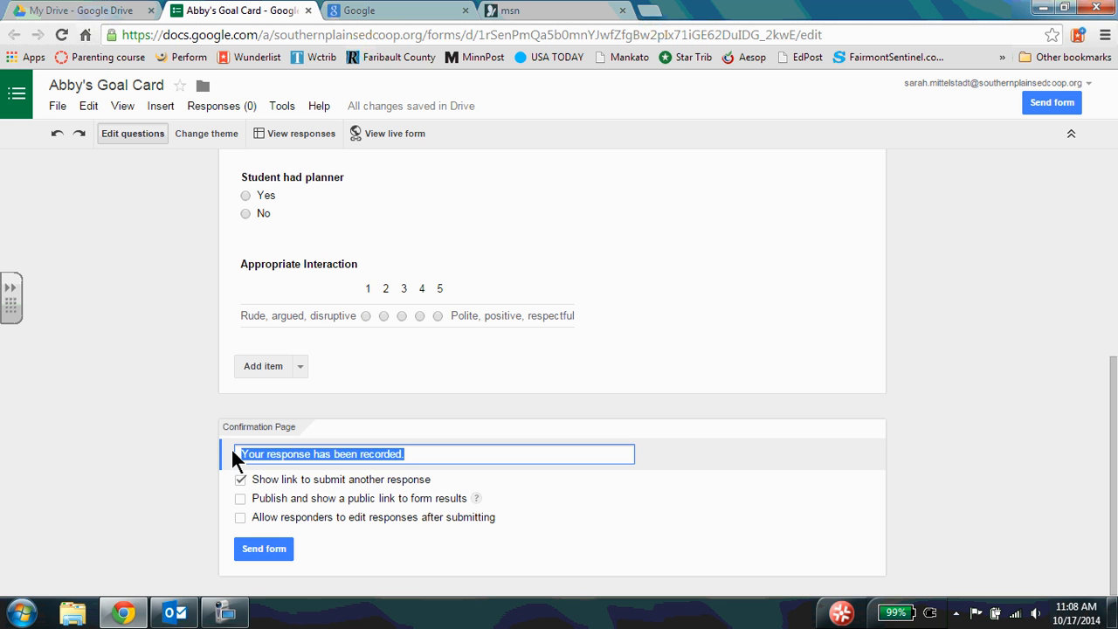
pyautogui.write('Thank ')
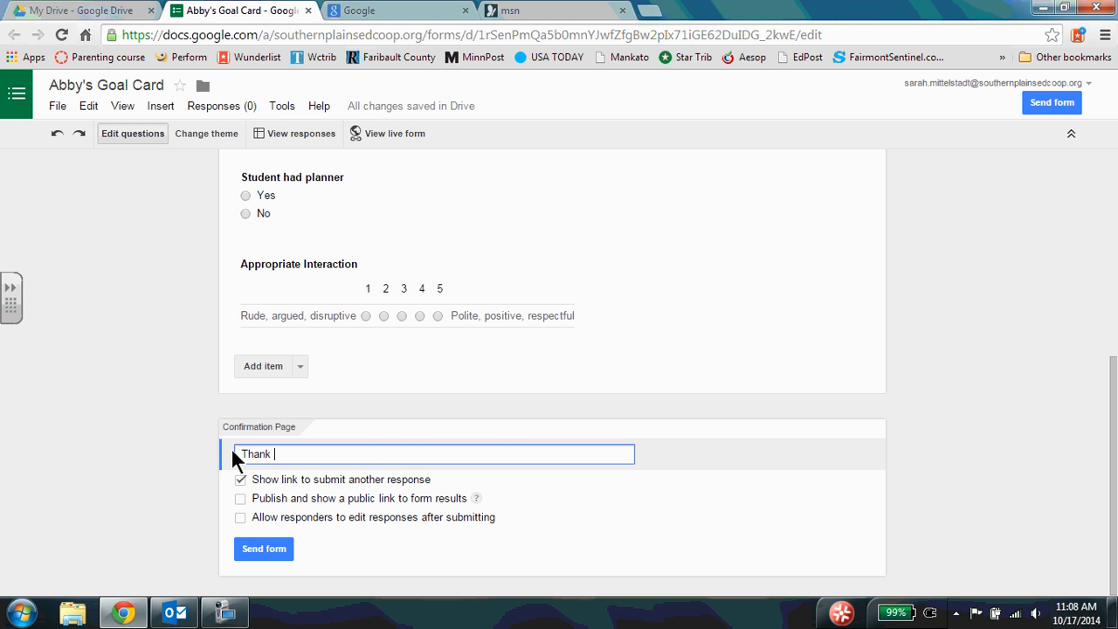
pyautogui.write('you for your time.')
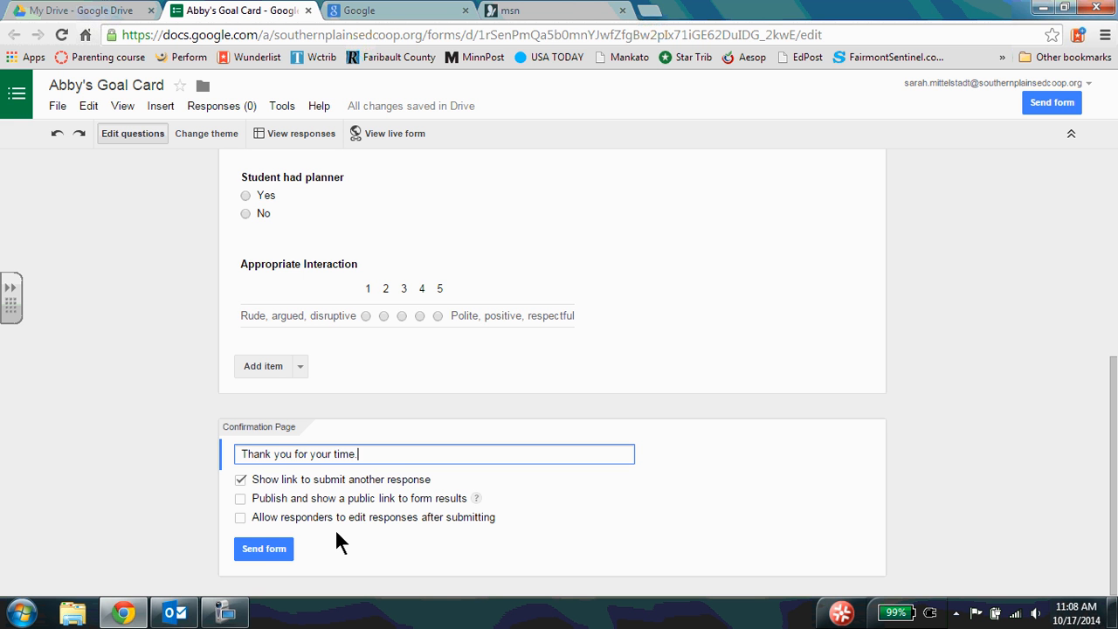
# Look over the Send form sharing options, close them and open the live form.
pyautogui.click(258, 548)
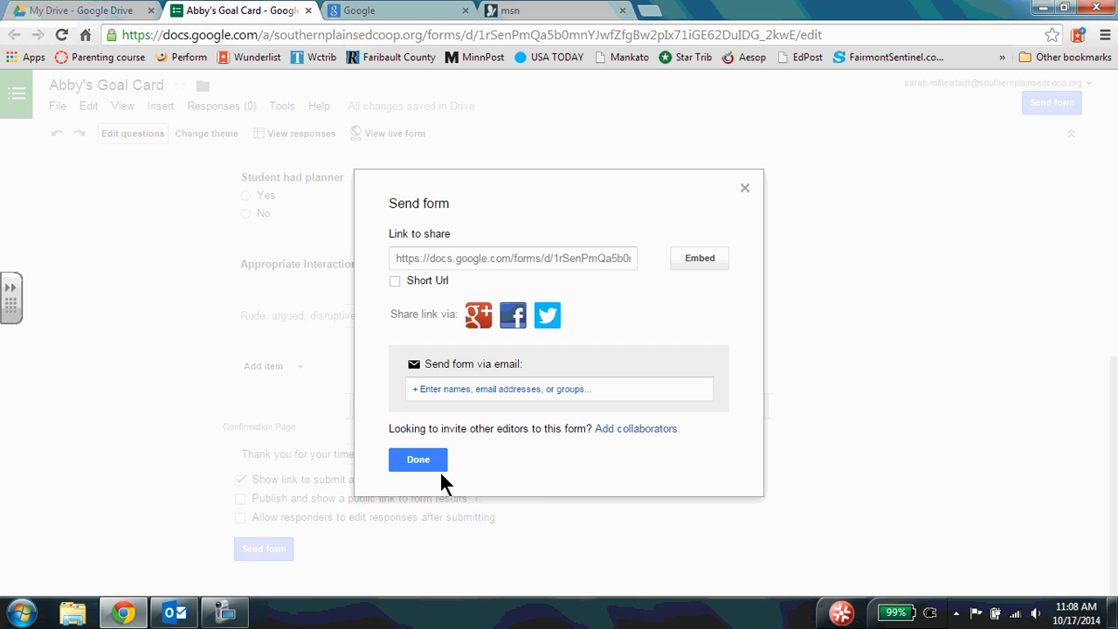
pyautogui.click(742, 189)
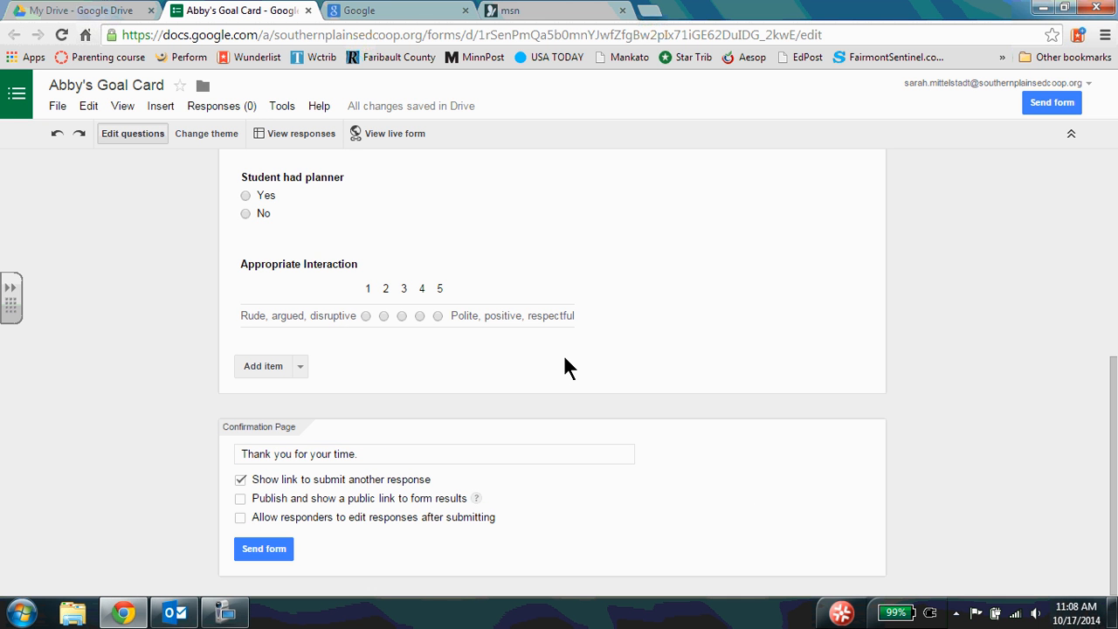
pyautogui.click(399, 129)
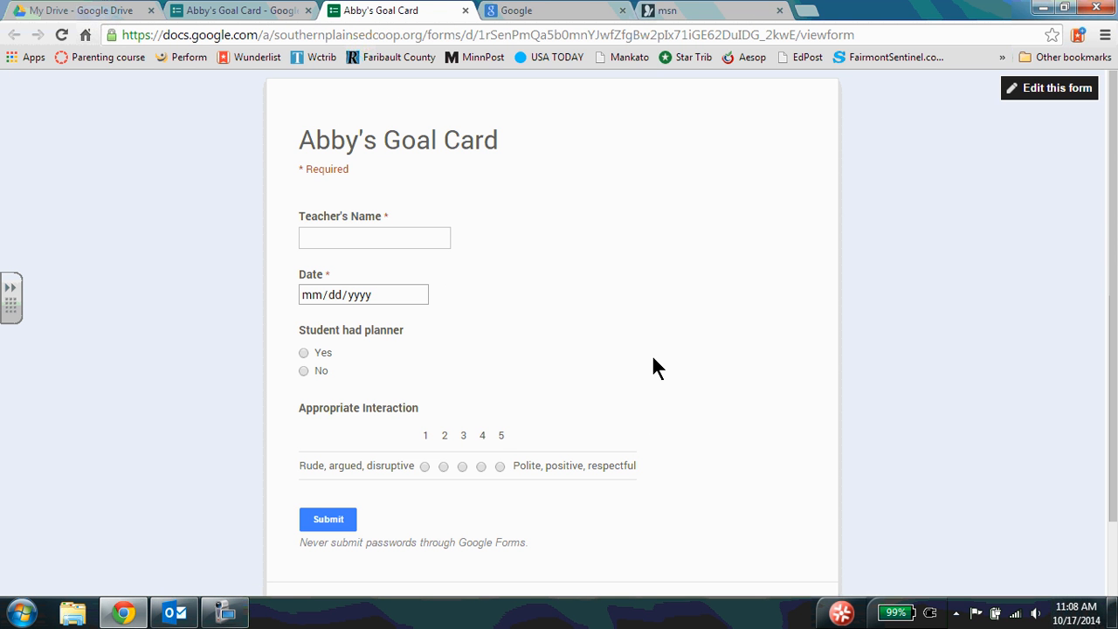
# Submit a test response with the teacher's name, date 10/17/2014, Yes for "Student had planner" and 2 for "Appropriate Interaction".
pyautogui.click(398, 243)
pyautogui.write('Johnson')
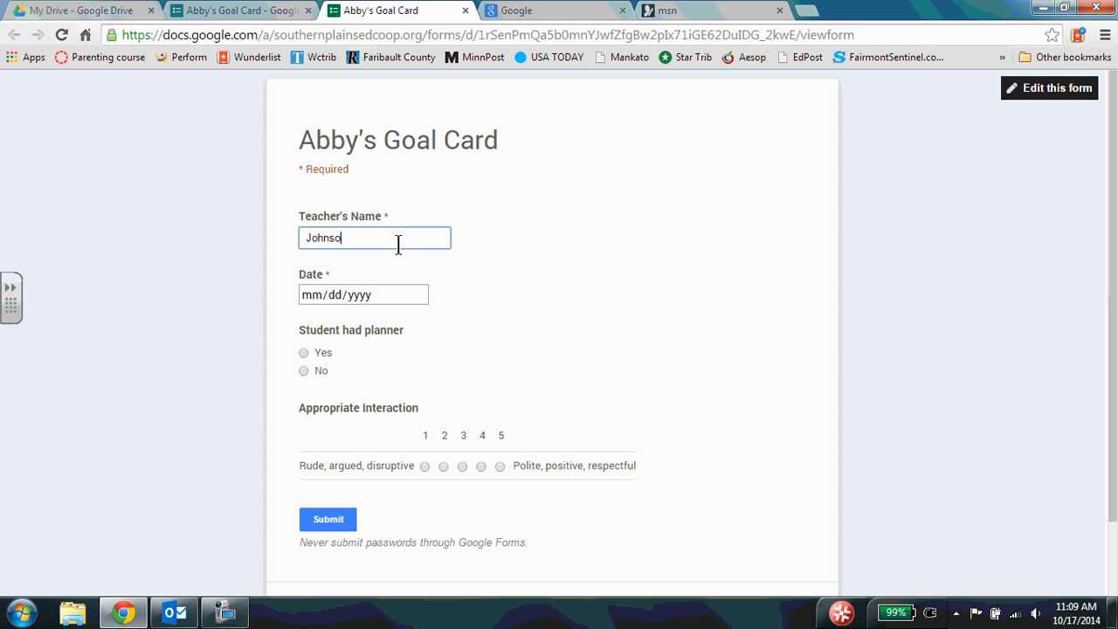
pyautogui.press('Tab')
pyautogui.write('10/17/')
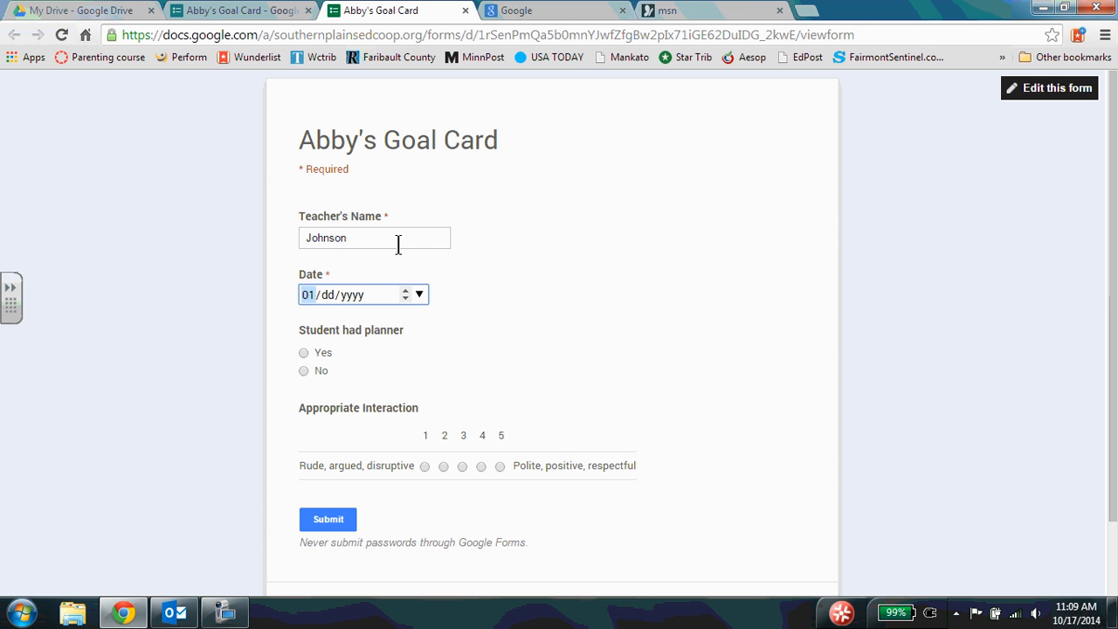
pyautogui.write('2014')
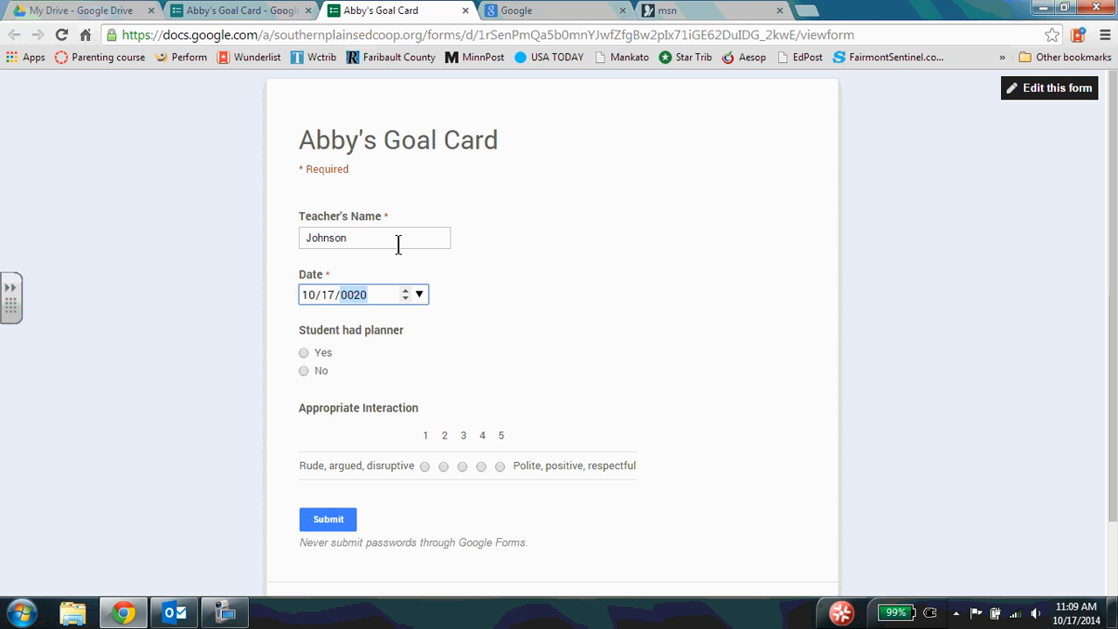
pyautogui.click(304, 353)
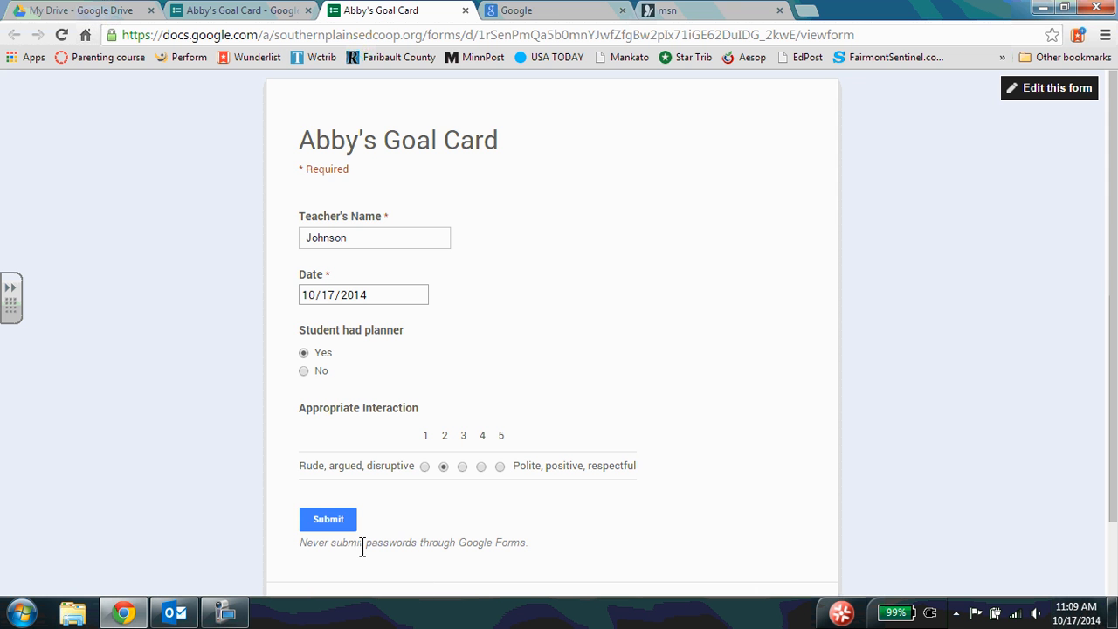
pyautogui.click(338, 522)
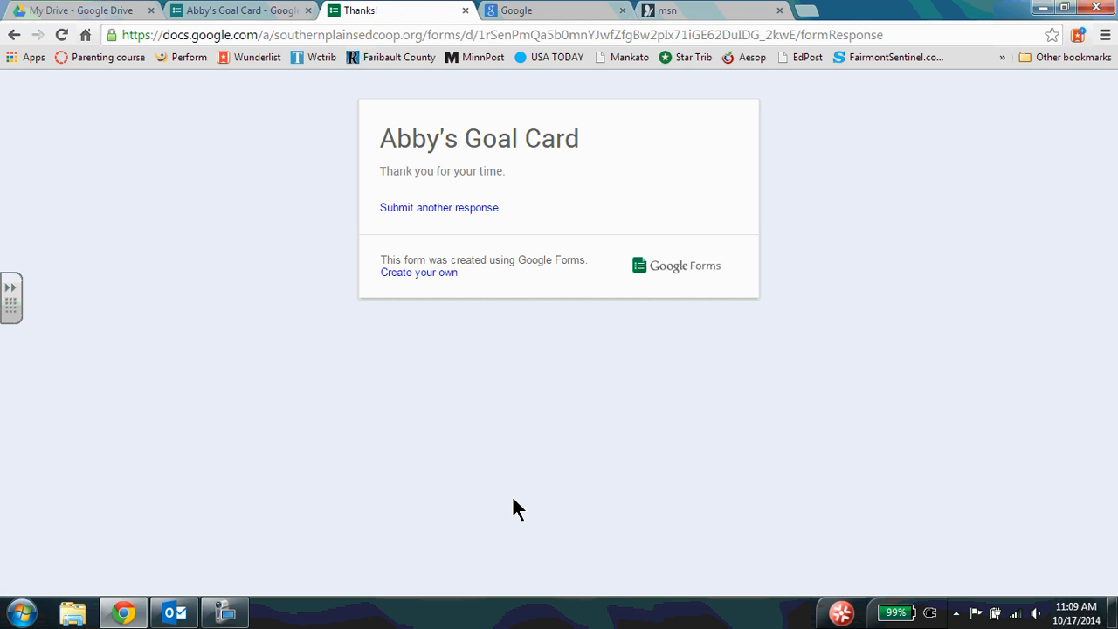
# Submit another test response with a teacher's name, date 10/10/2014, No for "Student had planner" and 5 for "Appropriate Interaction", then close the form.
pyautogui.click(460, 214)
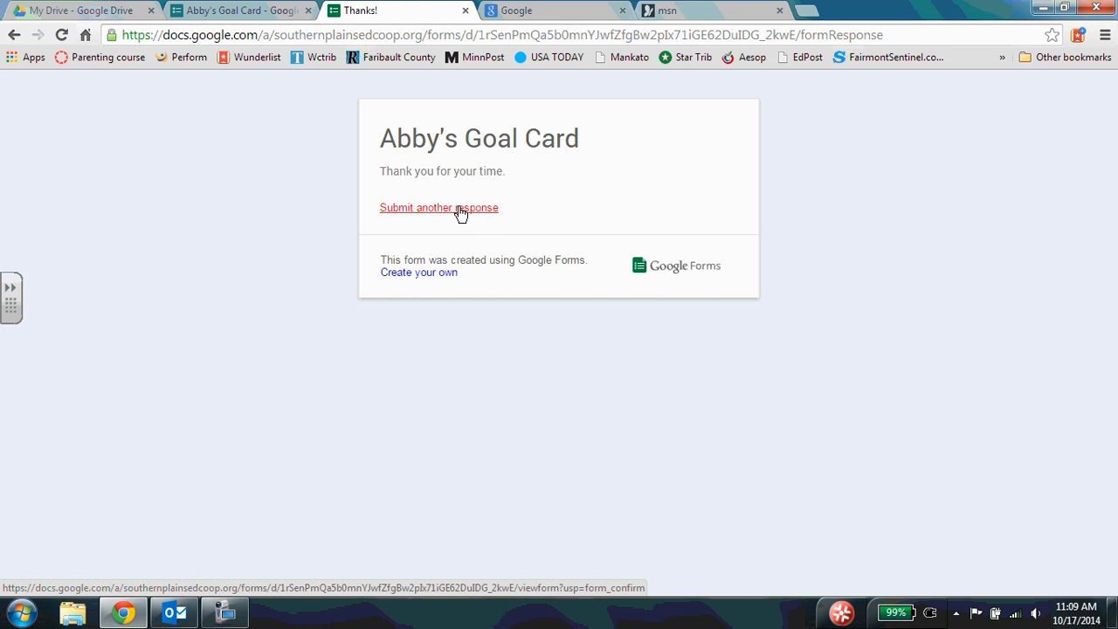
pyautogui.click(411, 245)
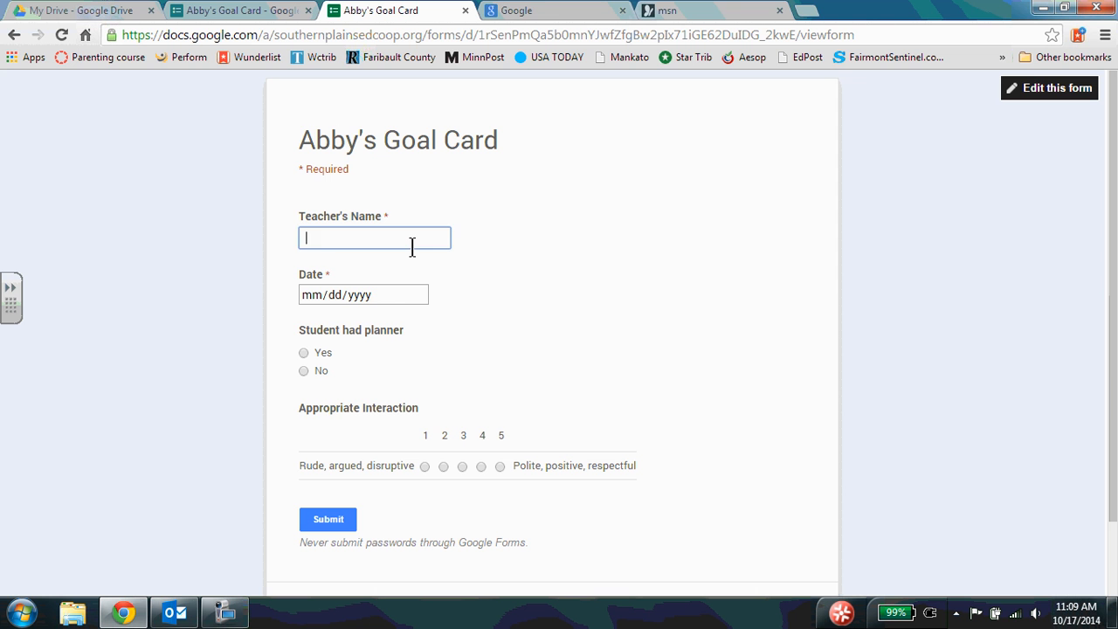
pyautogui.write('Johnson')
pyautogui.press('Tab')
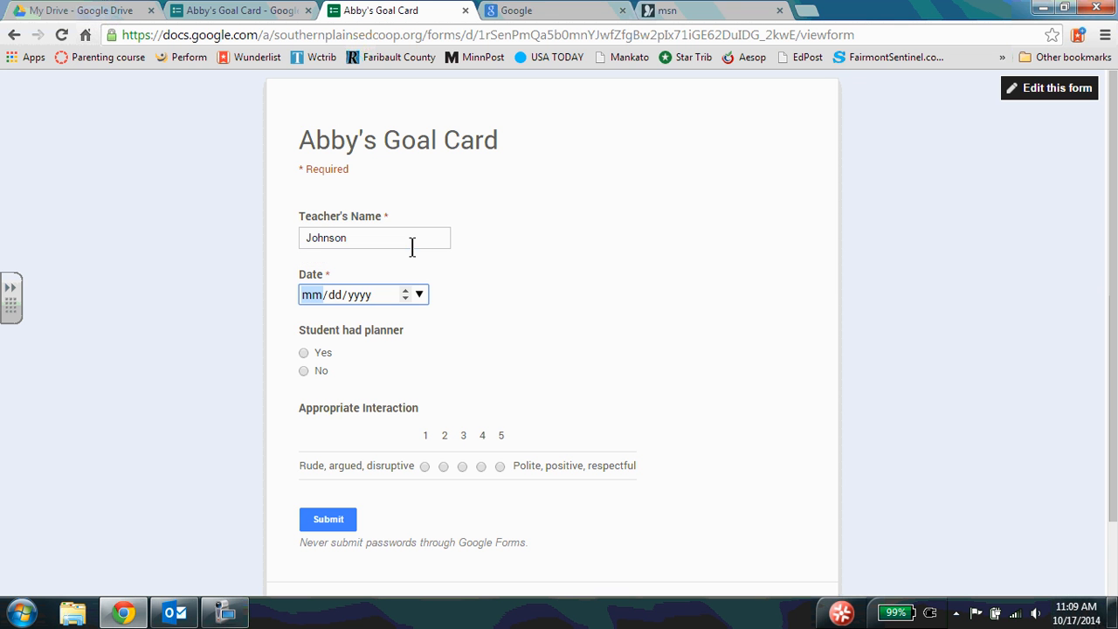
pyautogui.click(419, 295)
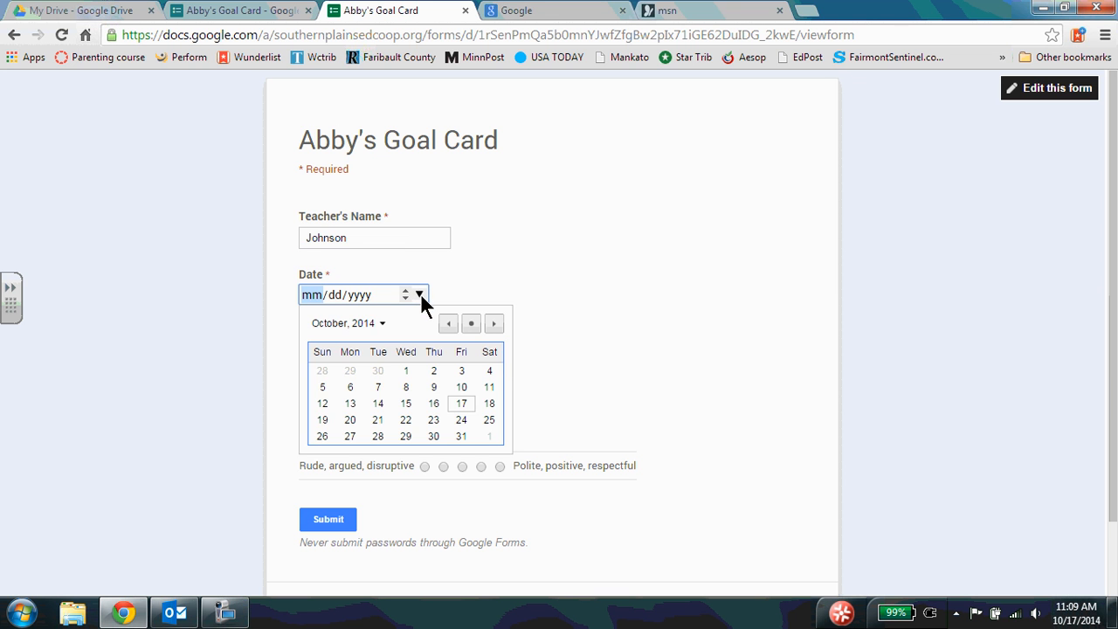
pyautogui.click(463, 388)
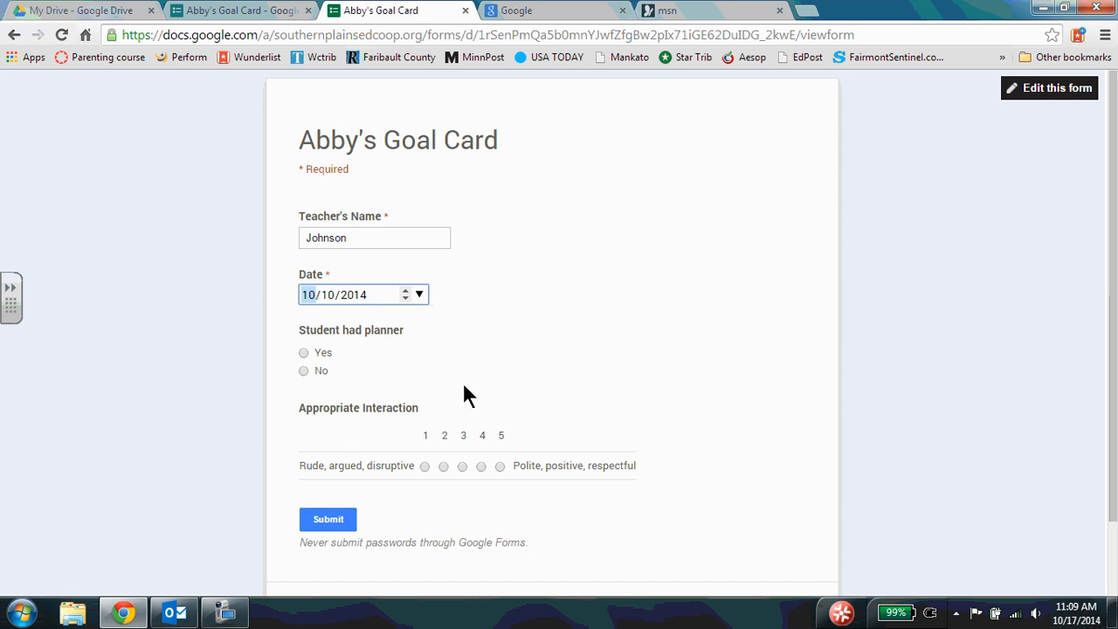
pyautogui.click(311, 370)
pyautogui.click(500, 466)
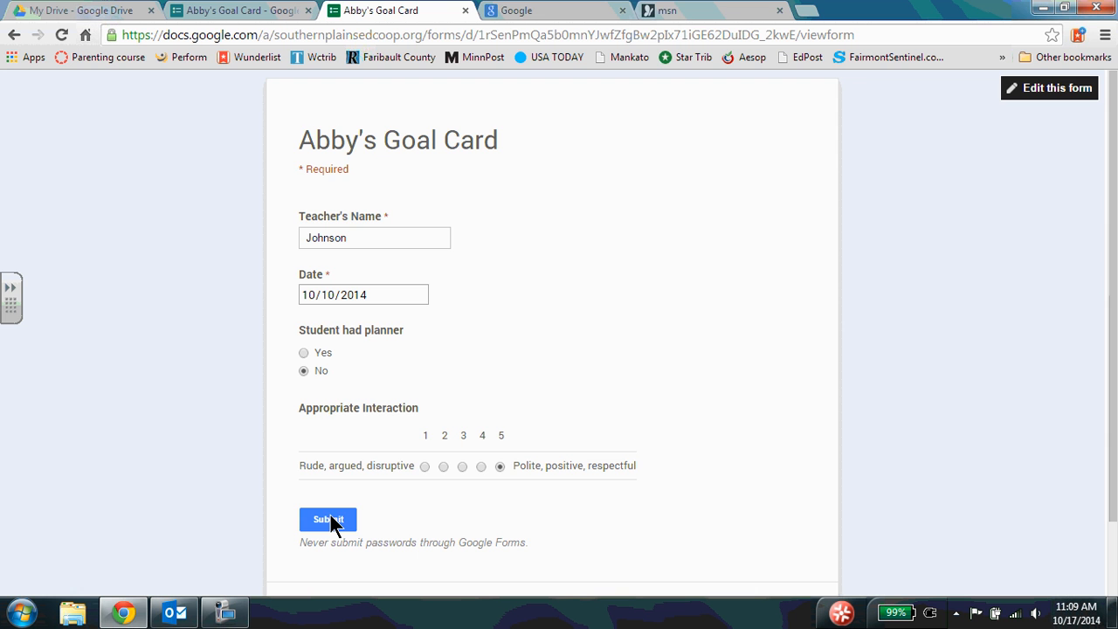
pyautogui.click(328, 520)
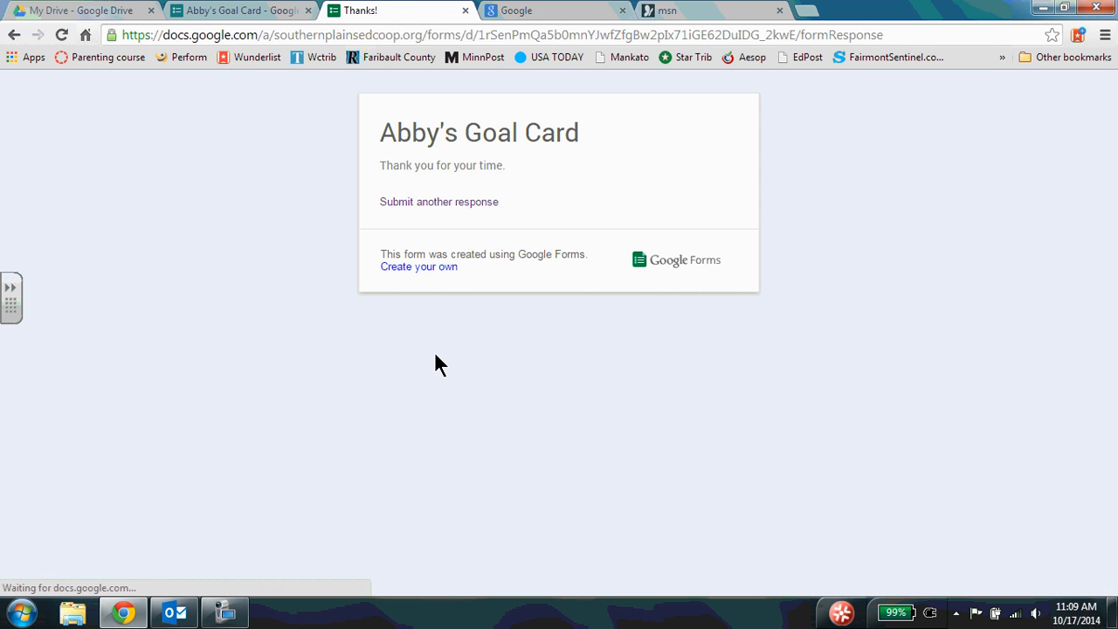
pyautogui.click(465, 11)
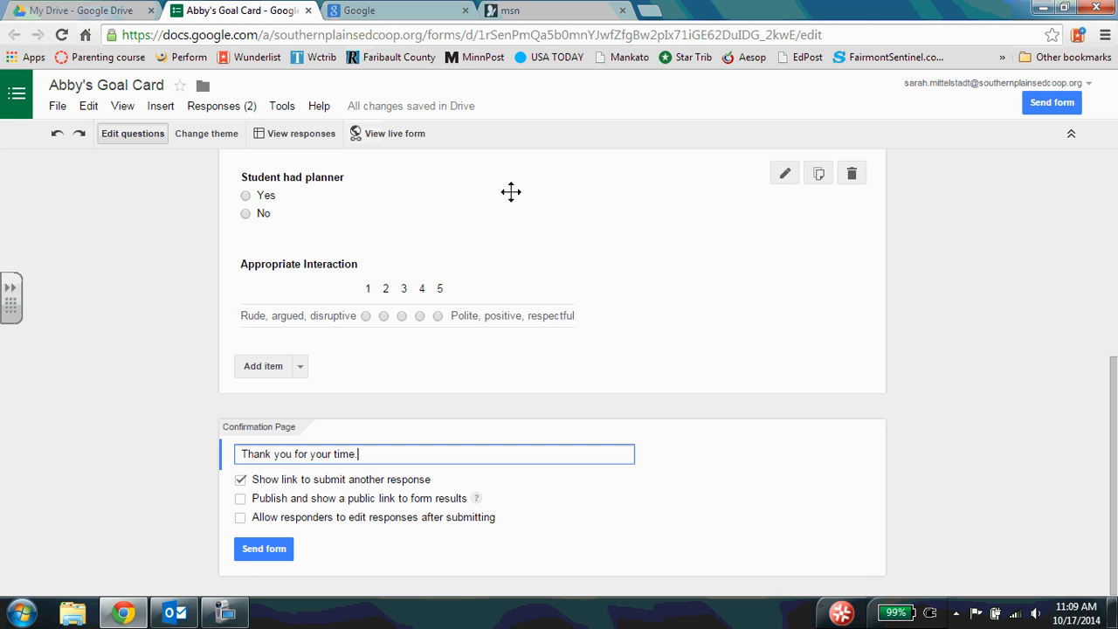
# Open the Send form options and enter the recipient's e-mail address, keeping the form included in the e-mail.
pyautogui.click(1114, 370)
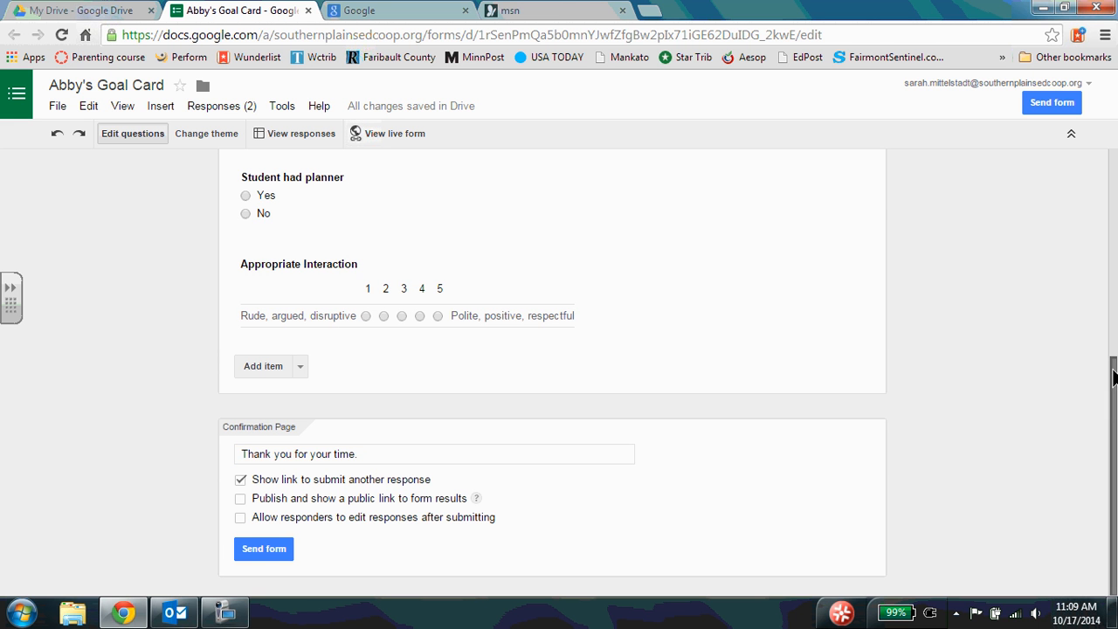
pyautogui.click(252, 547)
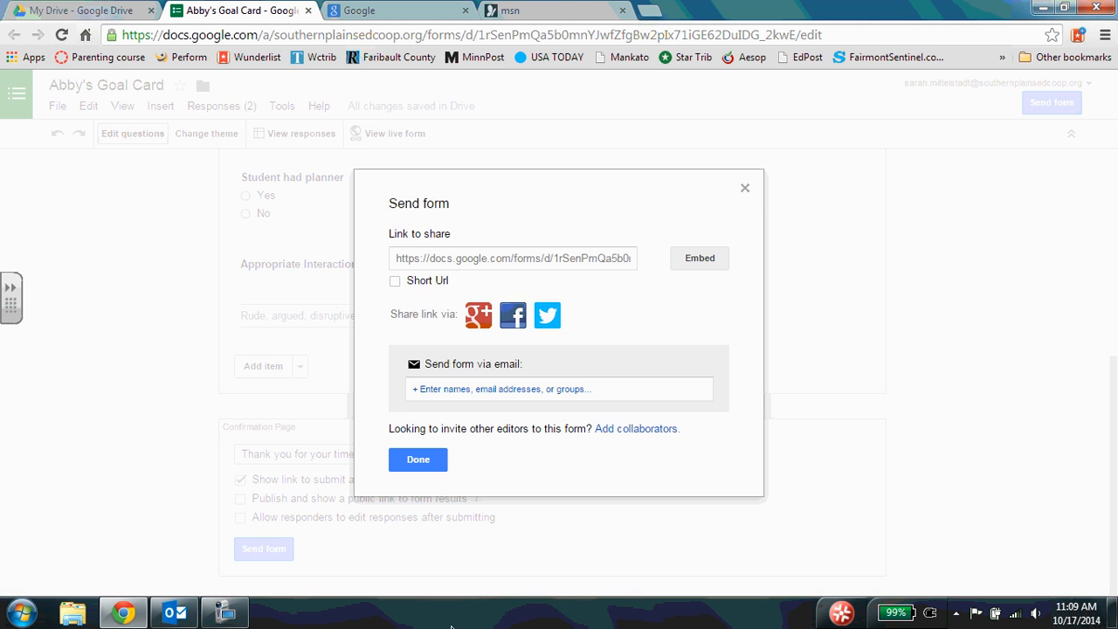
pyautogui.click(512, 262)
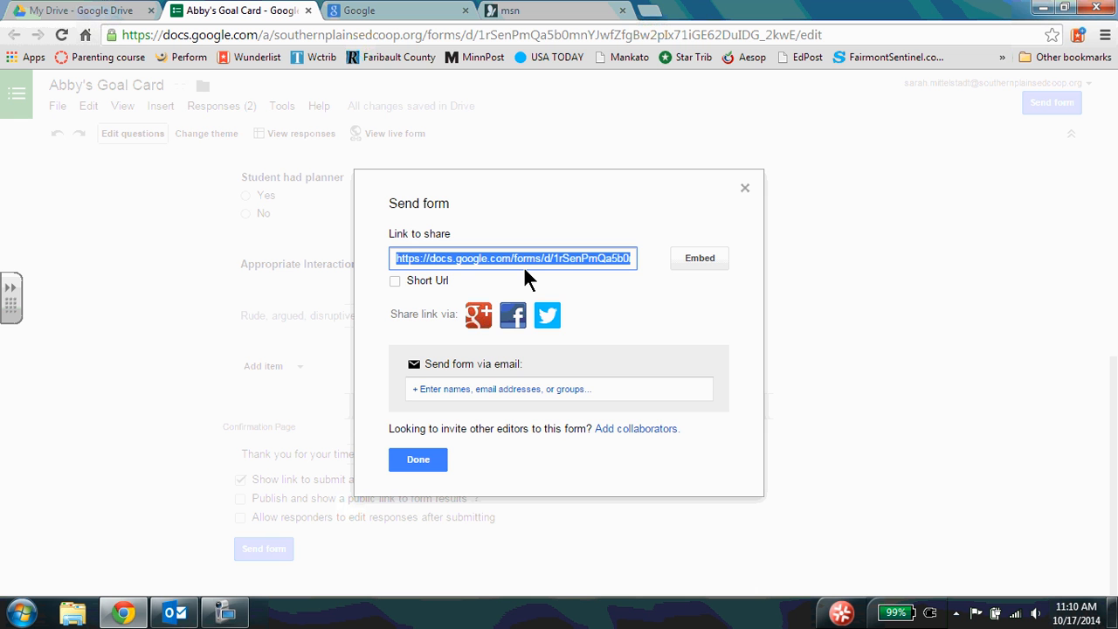
pyautogui.click(508, 388)
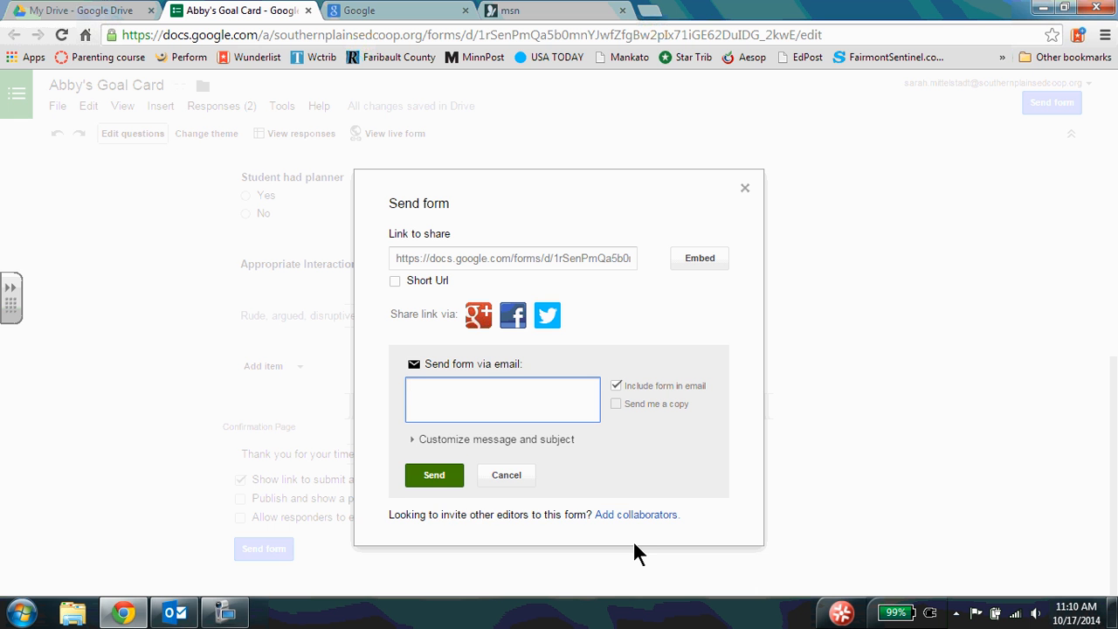
pyautogui.write('sarah')
pyautogui.click(542, 444)
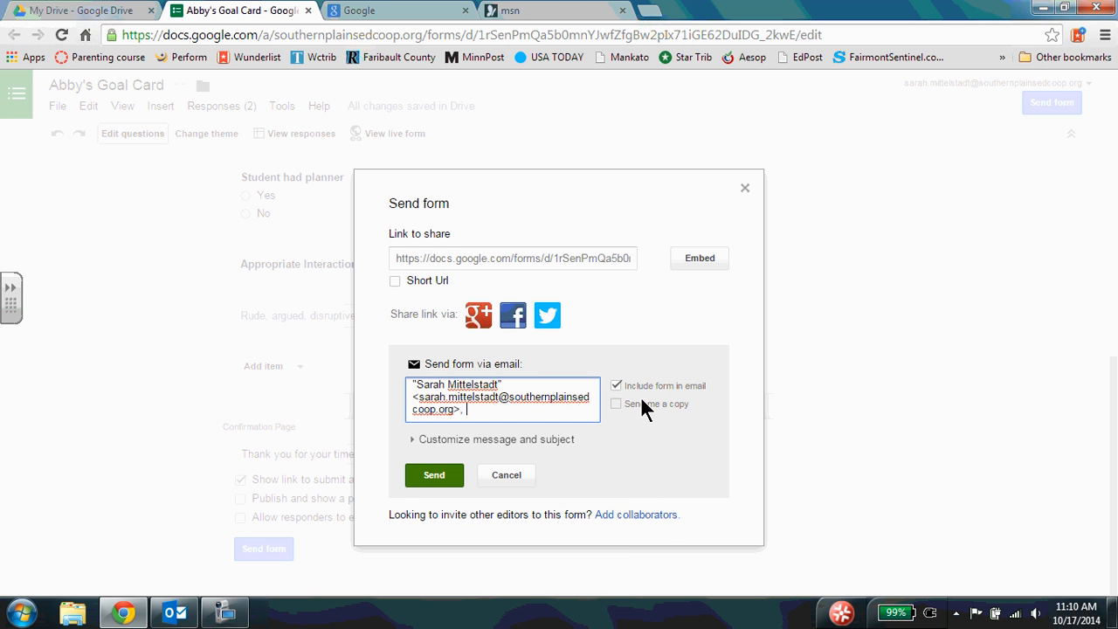
pyautogui.click(616, 389)
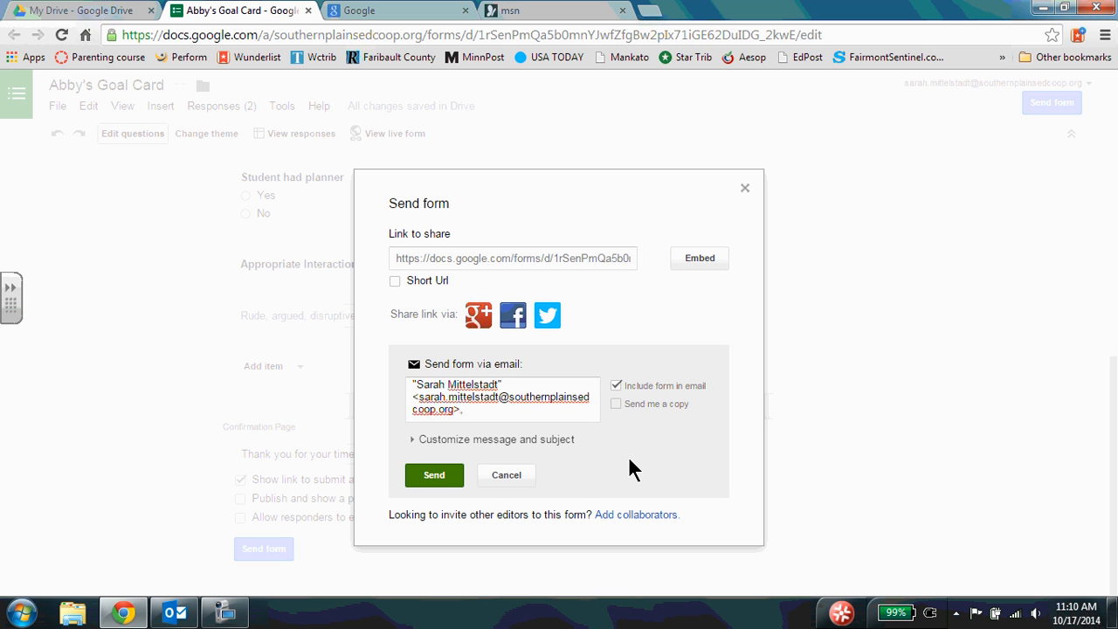
pyautogui.click(617, 387)
pyautogui.click(616, 386)
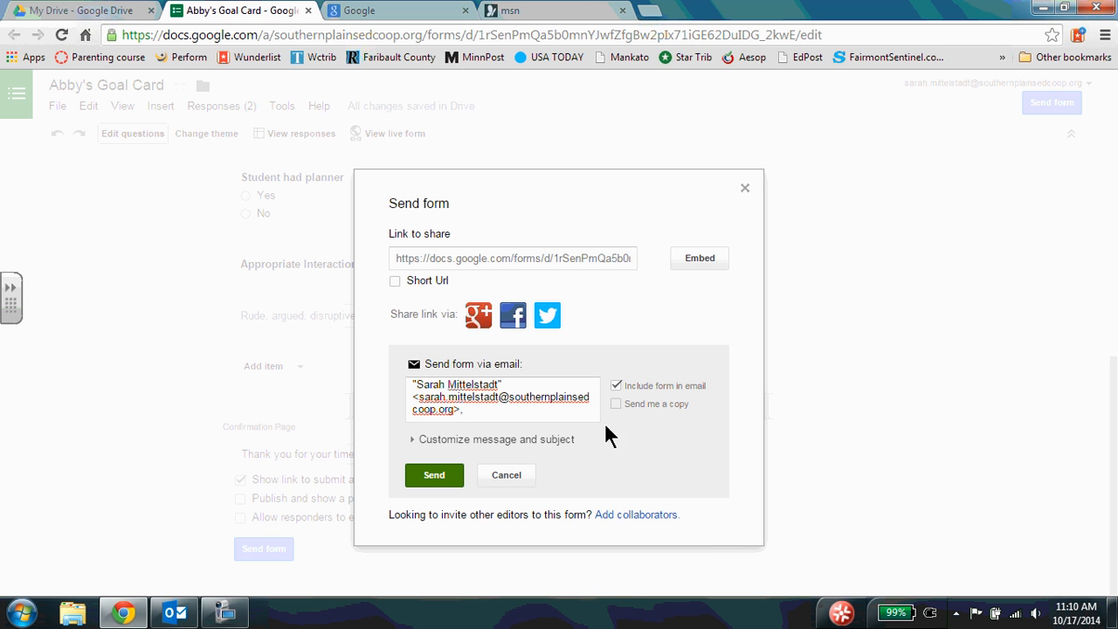
# Add a custom message asking recipients to take a few seconds to indicate the student's performance in class TODAY, and send the form.
pyautogui.click(563, 443)
pyautogui.click(566, 502)
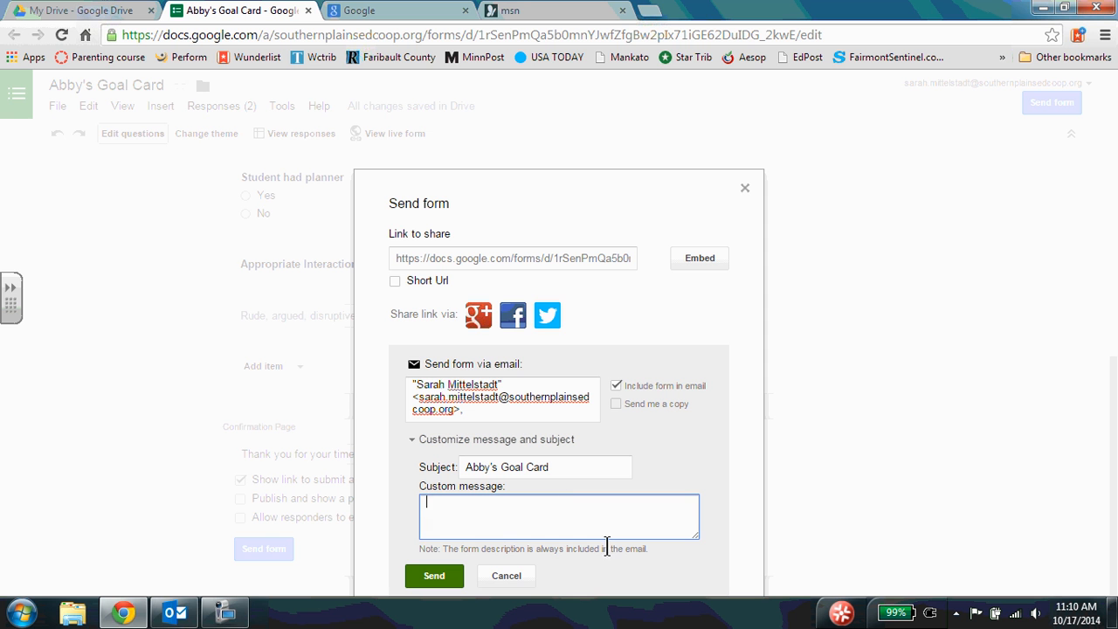
pyautogui.write('Please take a few seconds to co')
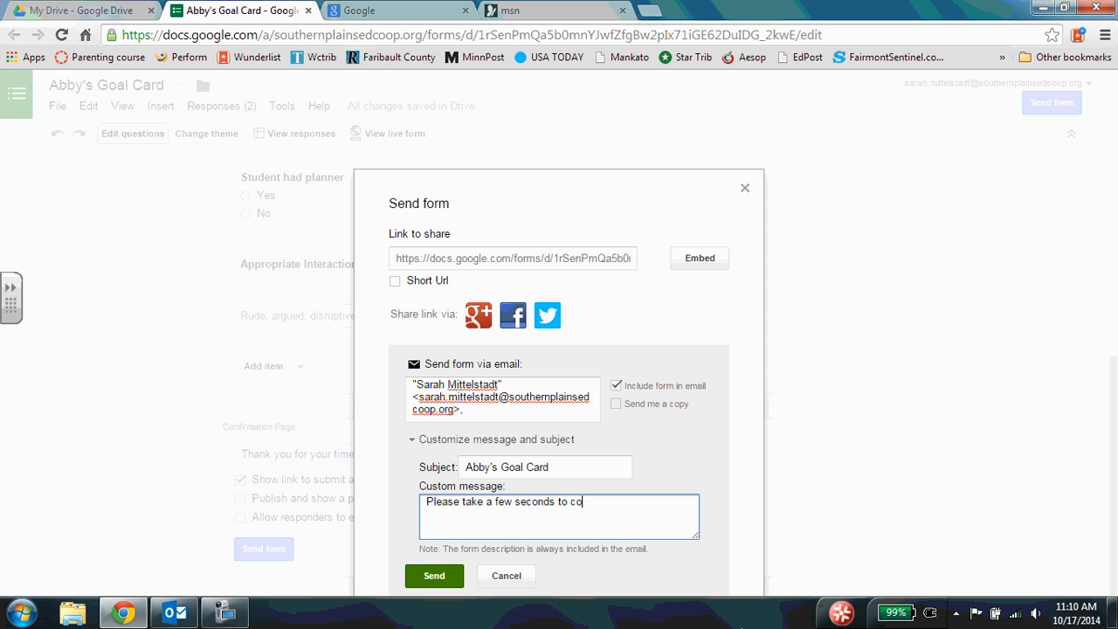
pyautogui.write('mplete this form to indicate how Al')
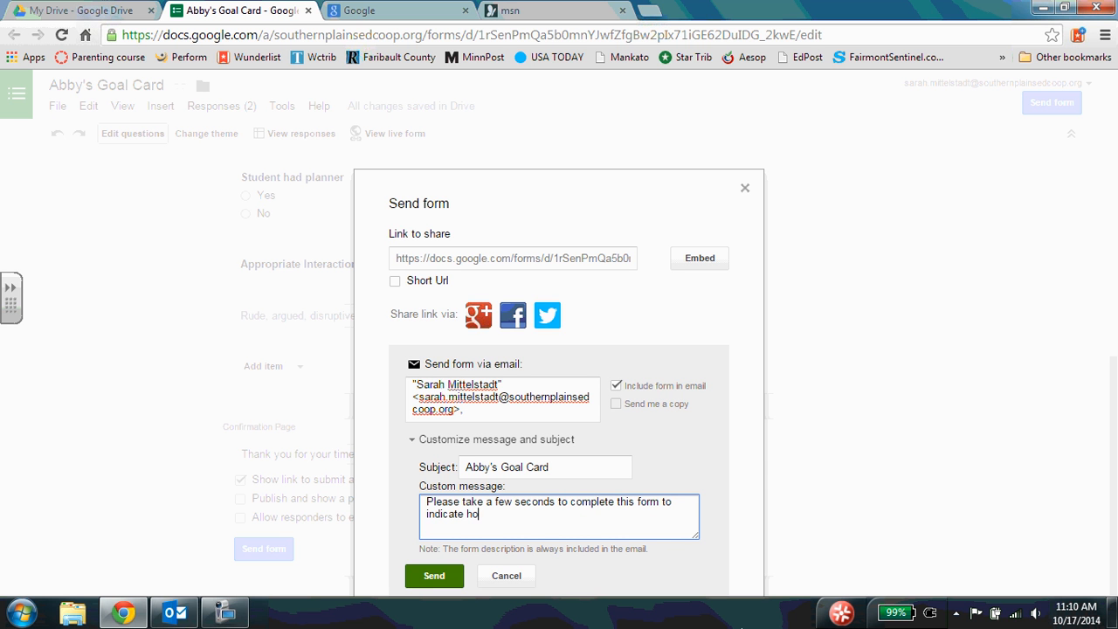
pyautogui.press('BackSpace')
pyautogui.write('nny')
pyautogui.press('BackSpace')
pyautogui.press('BackSpace')
pyautogui.press('BackSpace')
pyautogui.write('bby performed in your clas')
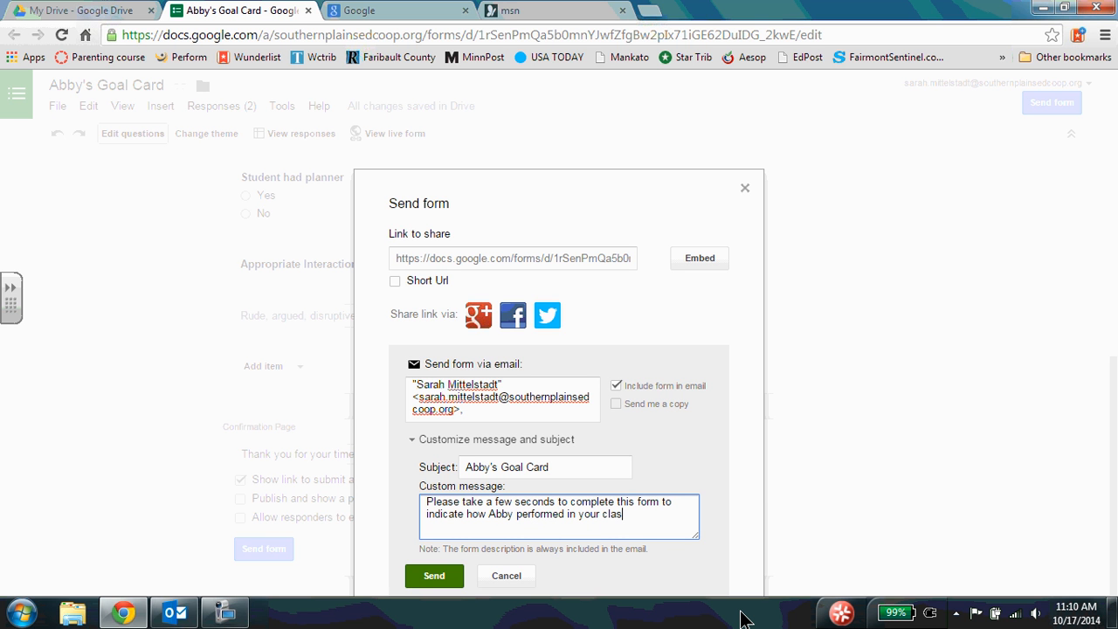
pyautogui.write('s TODAY!')
pyautogui.click(434, 575)
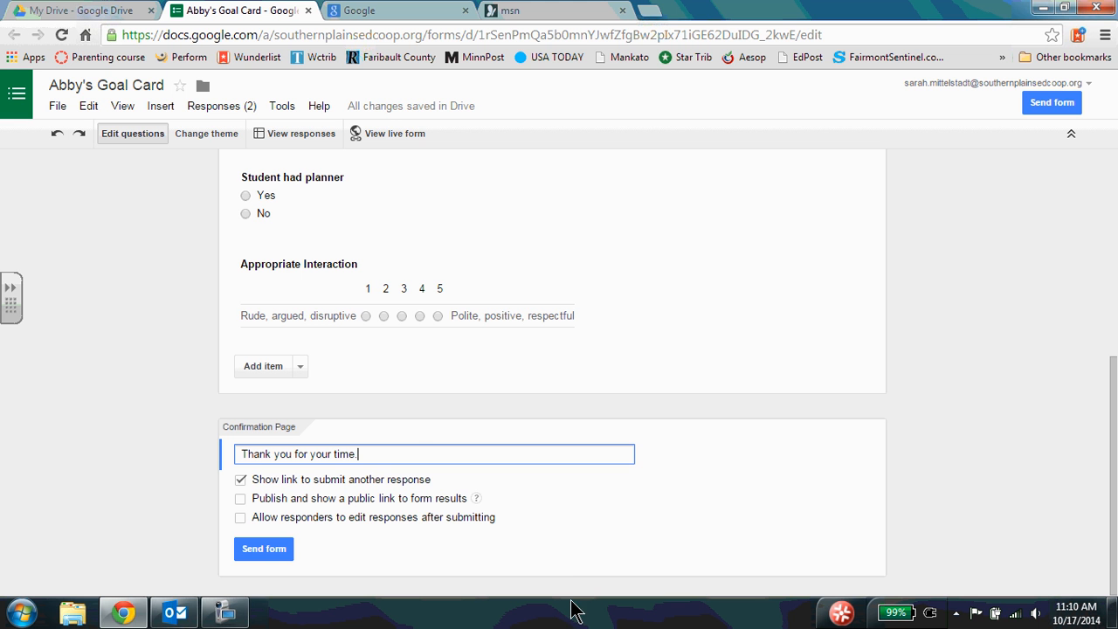
# Switch to Outlook, open the newly received goal card e-mail and look through the form it contains.
pyautogui.click(160, 616)
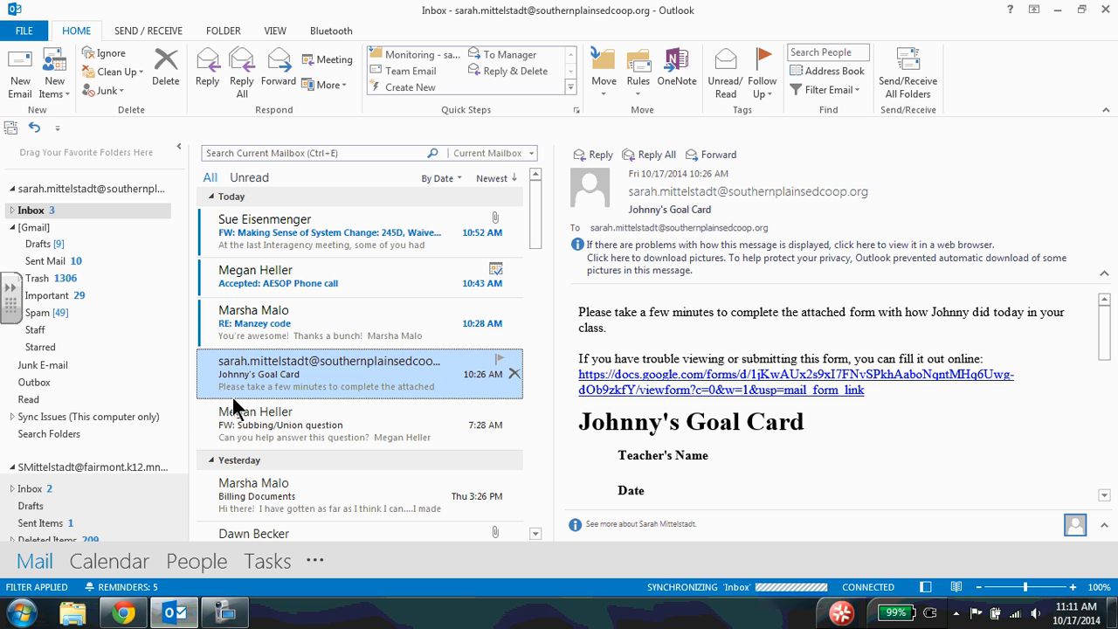
pyautogui.click(298, 243)
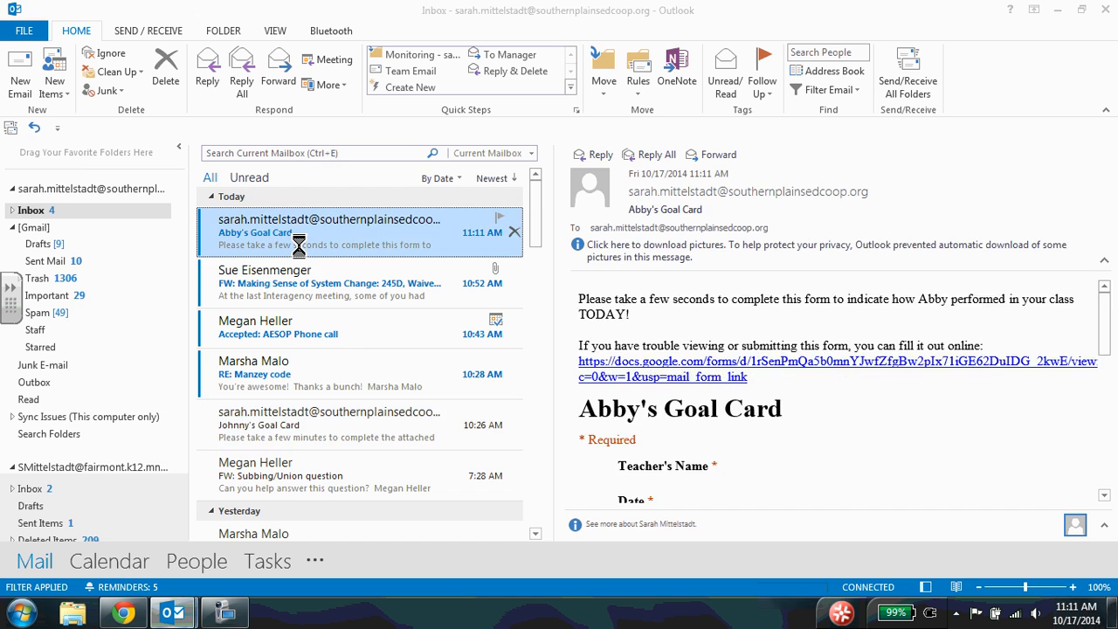
pyautogui.doubleClick(298, 243)
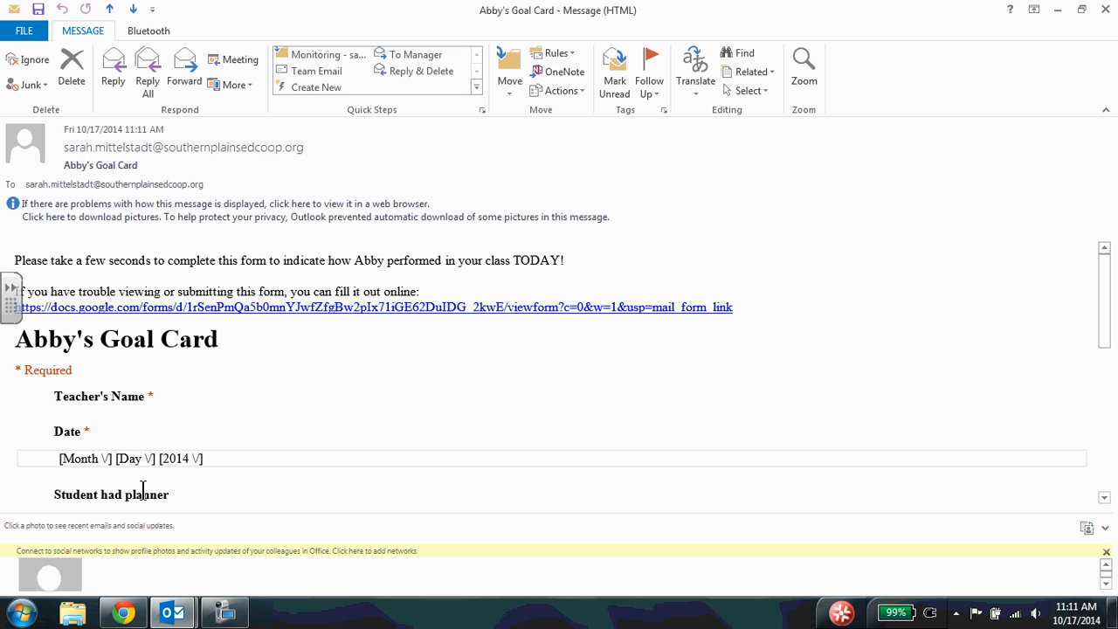
pyautogui.moveTo(1108, 268); pyautogui.dragTo(1116, 400)
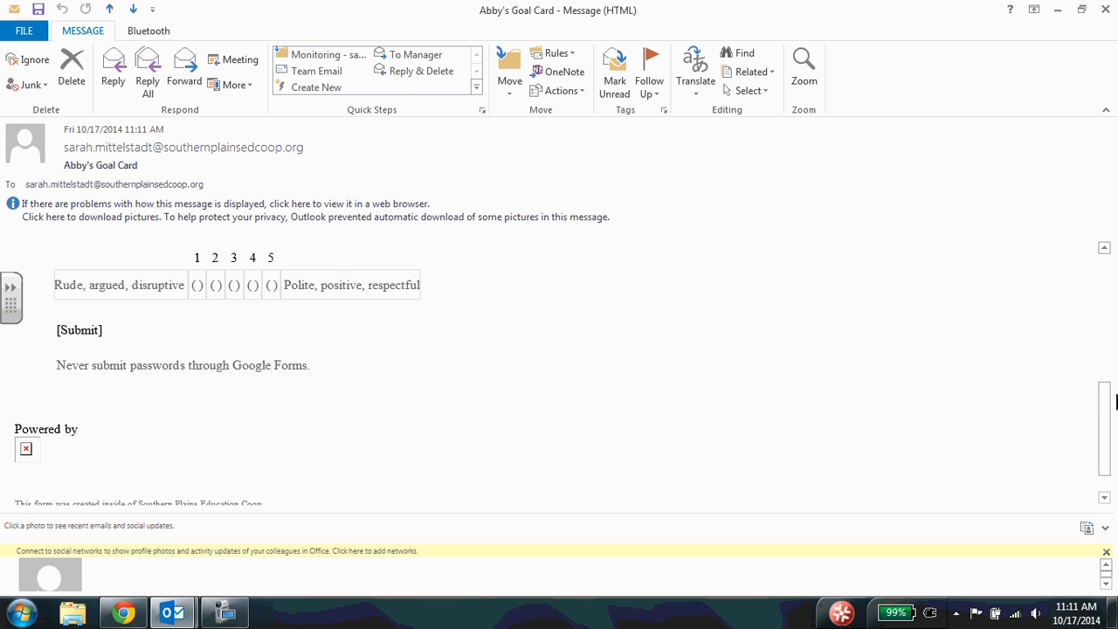
pyautogui.moveTo(1115, 400); pyautogui.dragTo(1103, 274)
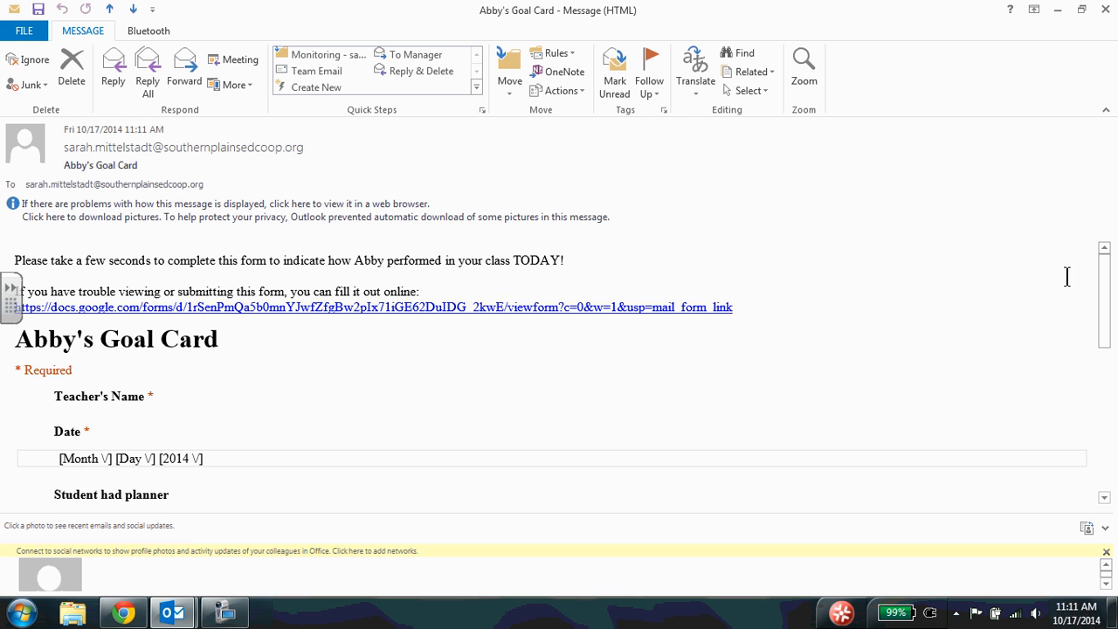
# Open the e-mail's online form link, submit a teacher's name, 10/17/2014, Yes for planner and 3 for "Appropriate Interaction", and close the form.
pyautogui.click(430, 309)
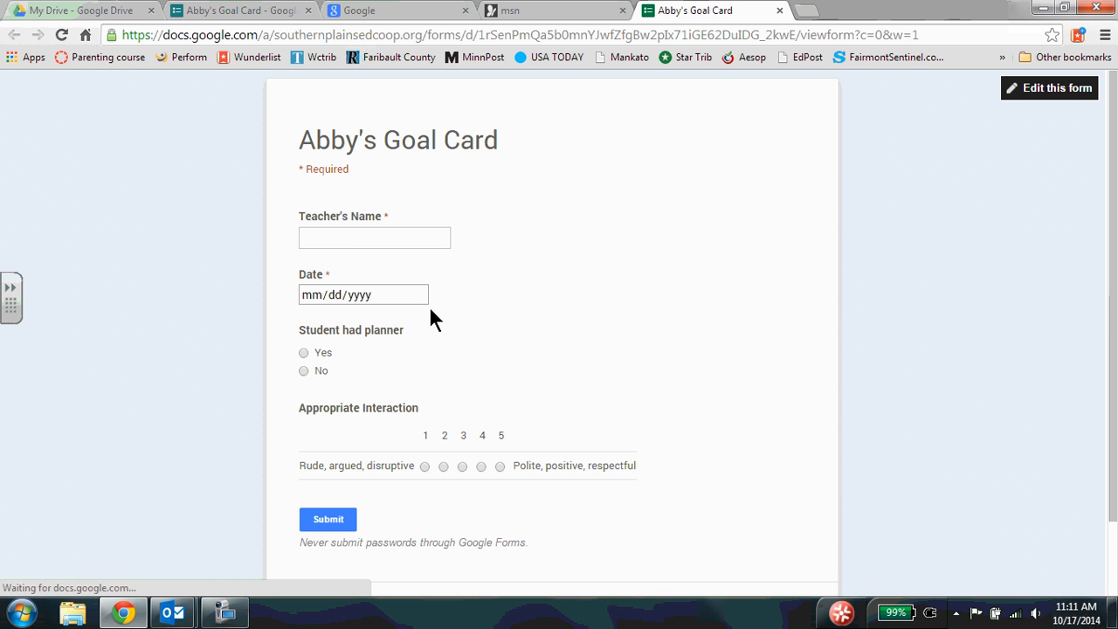
pyautogui.click(352, 237)
pyautogui.write('Ro')
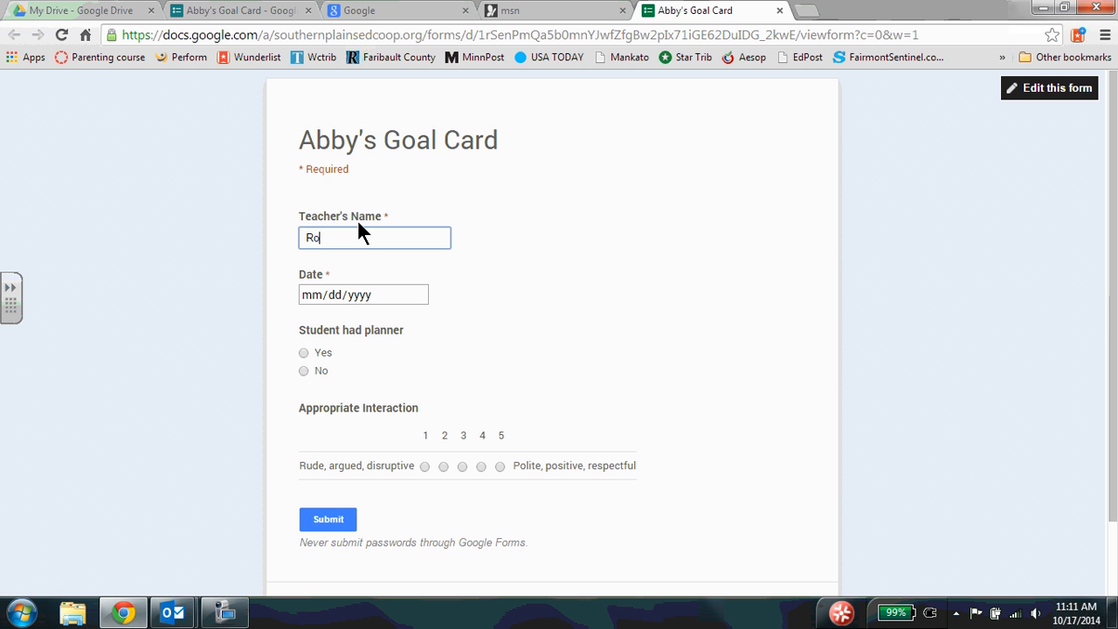
pyautogui.write('bertson')
pyautogui.press('Tab')
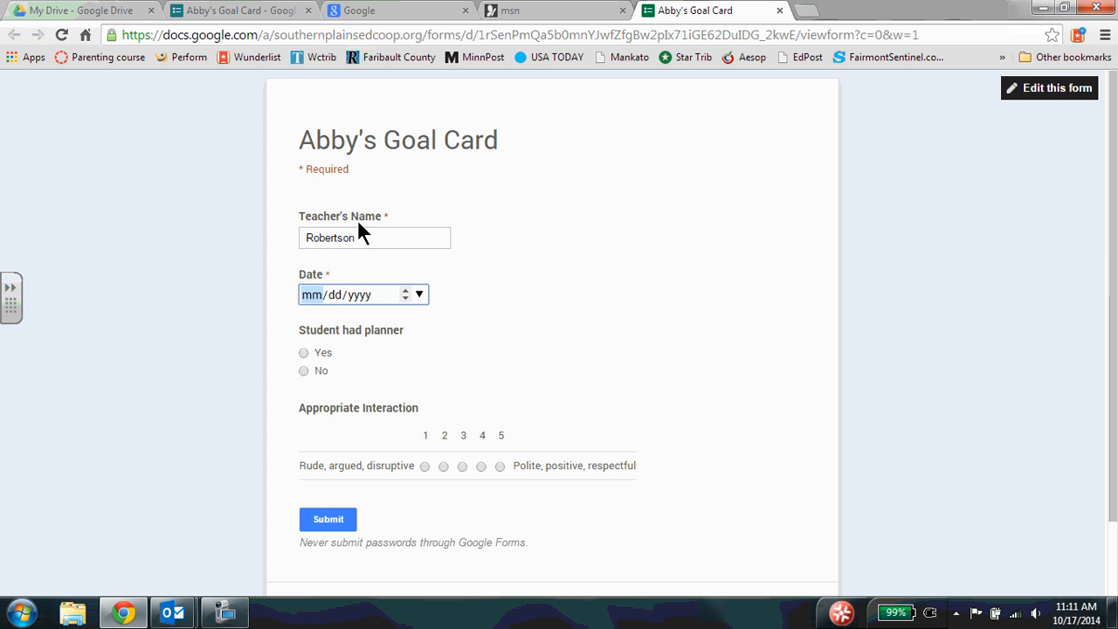
pyautogui.click(419, 295)
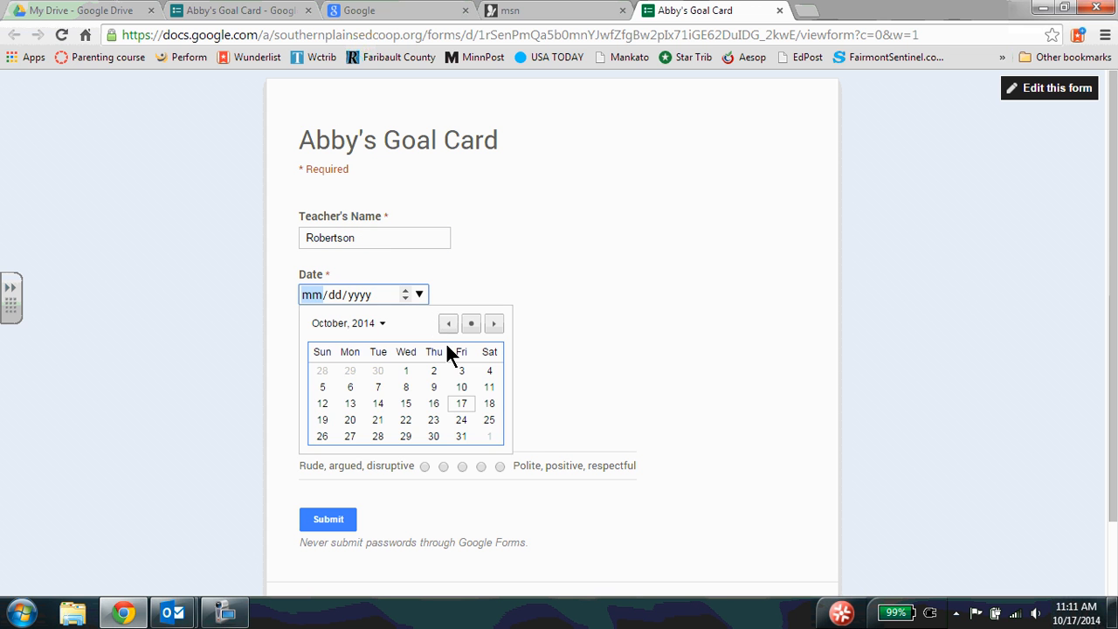
pyautogui.click(461, 404)
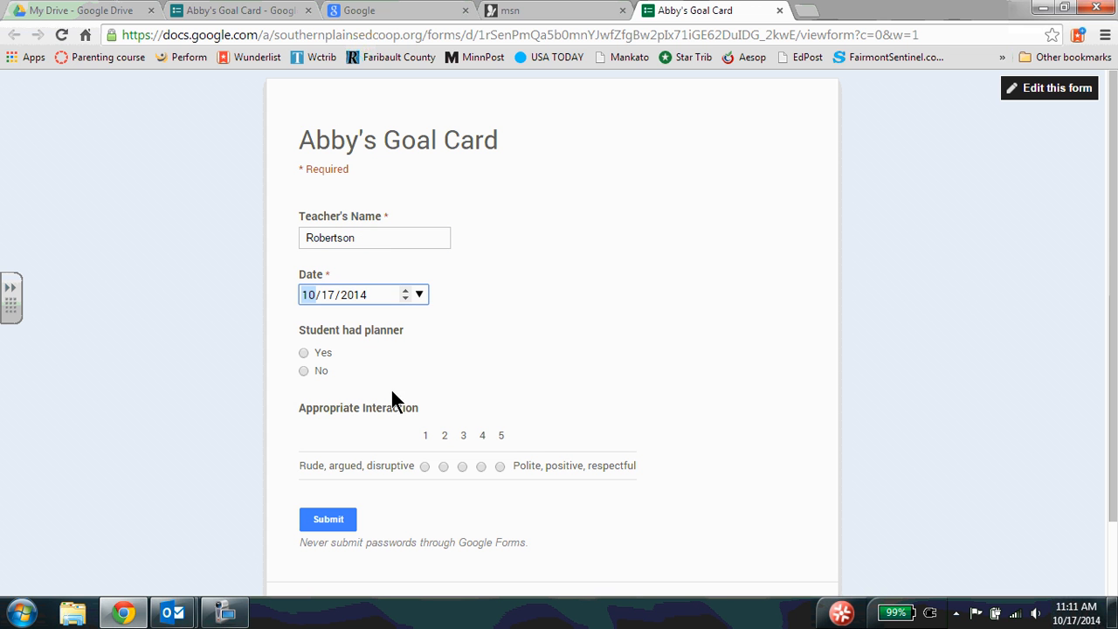
pyautogui.click(307, 352)
pyautogui.click(463, 466)
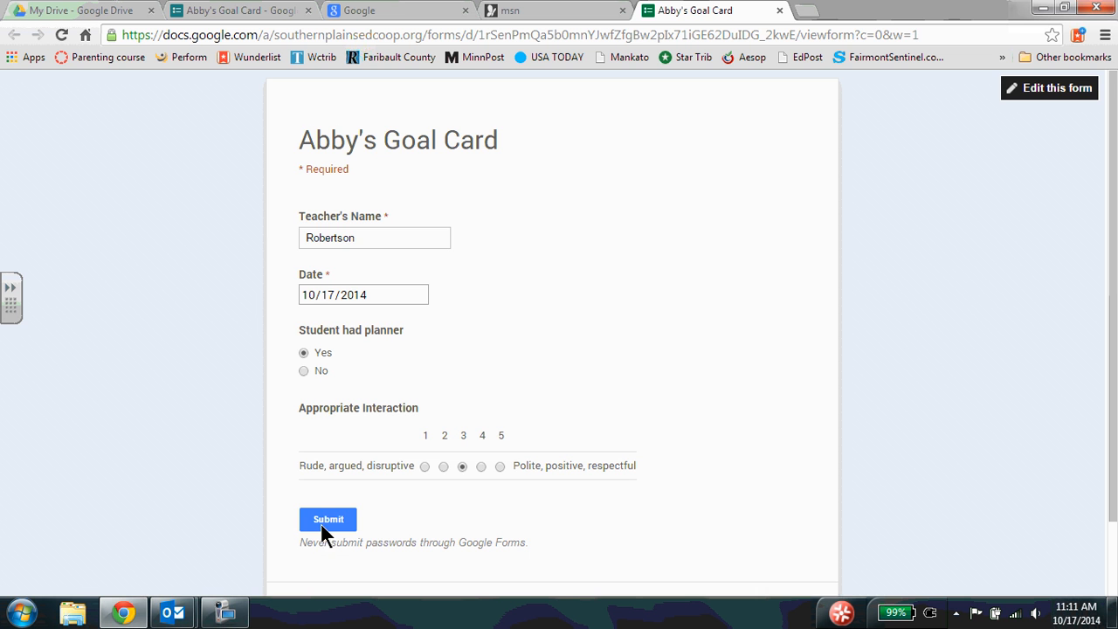
pyautogui.click(334, 522)
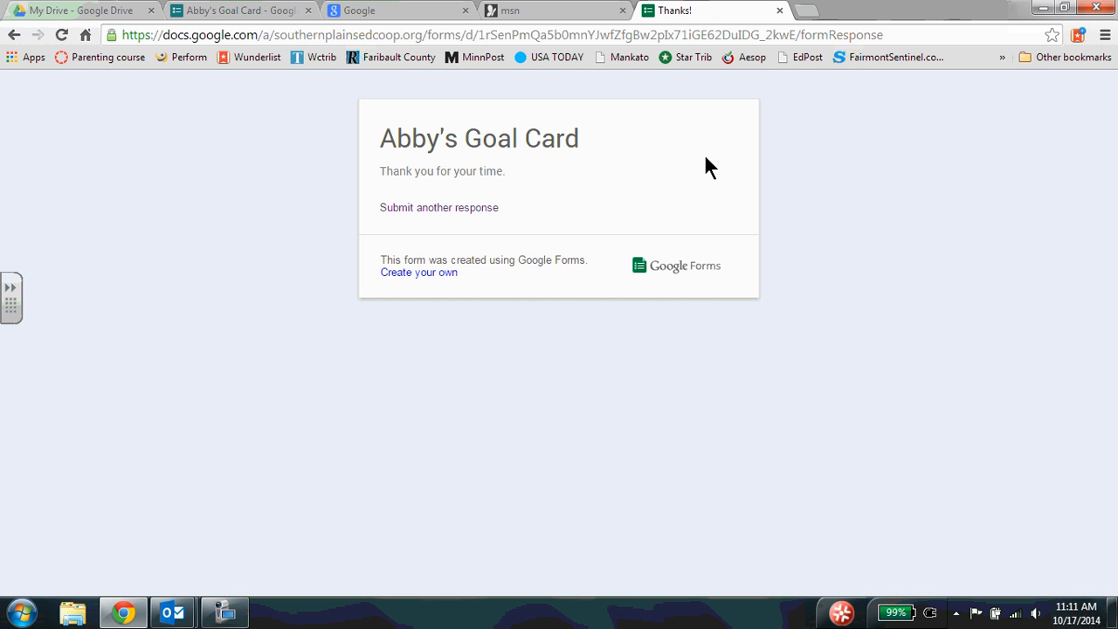
pyautogui.click(779, 10)
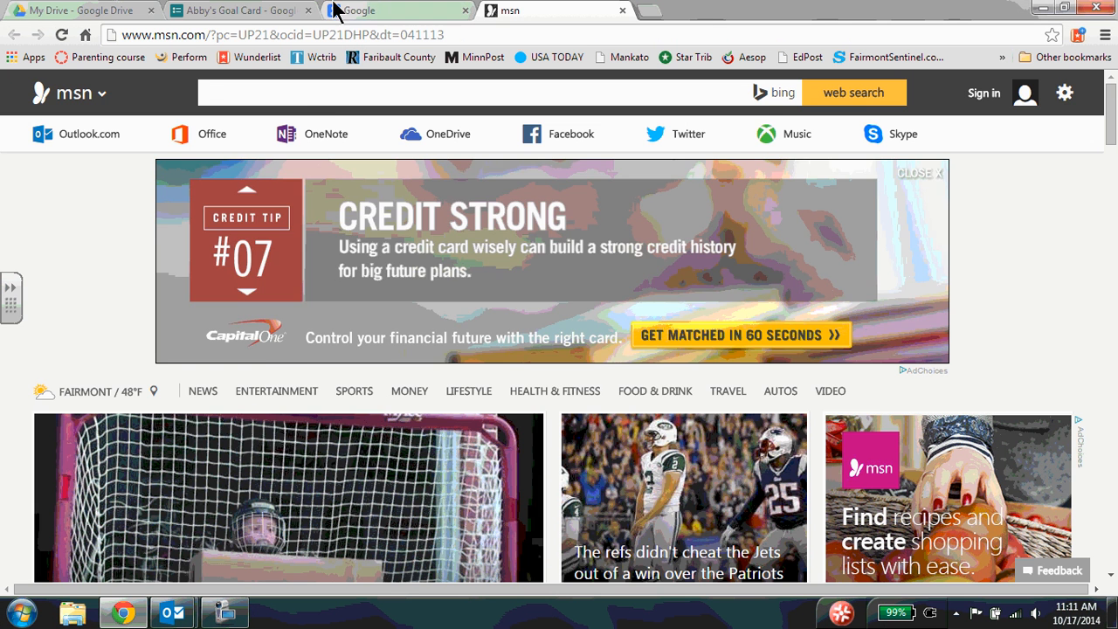
# Return to the goal card's form editor and open the spreadsheet of its responses.
pyautogui.click(258, 10)
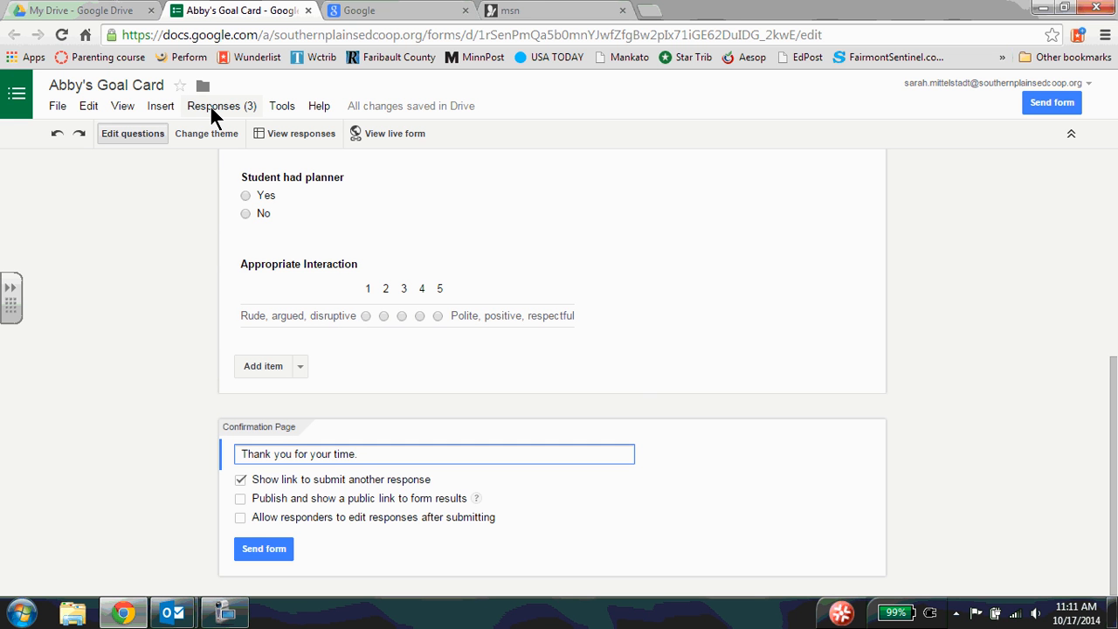
pyautogui.click(210, 107)
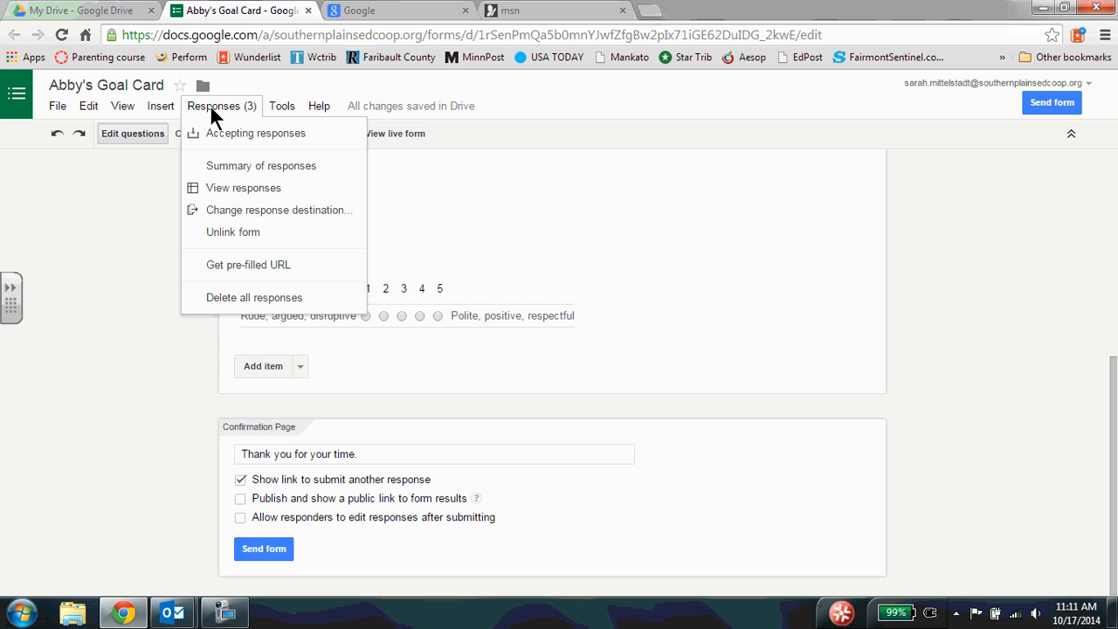
pyautogui.click(212, 111)
pyautogui.click(212, 108)
pyautogui.click(234, 192)
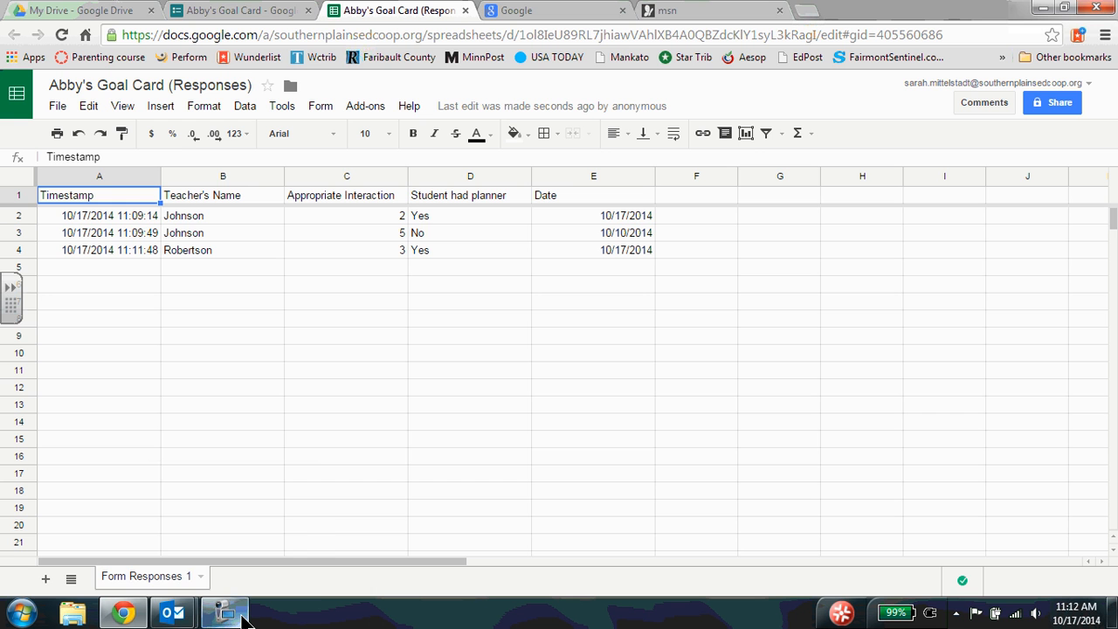
pyautogui.moveTo(243, 616)
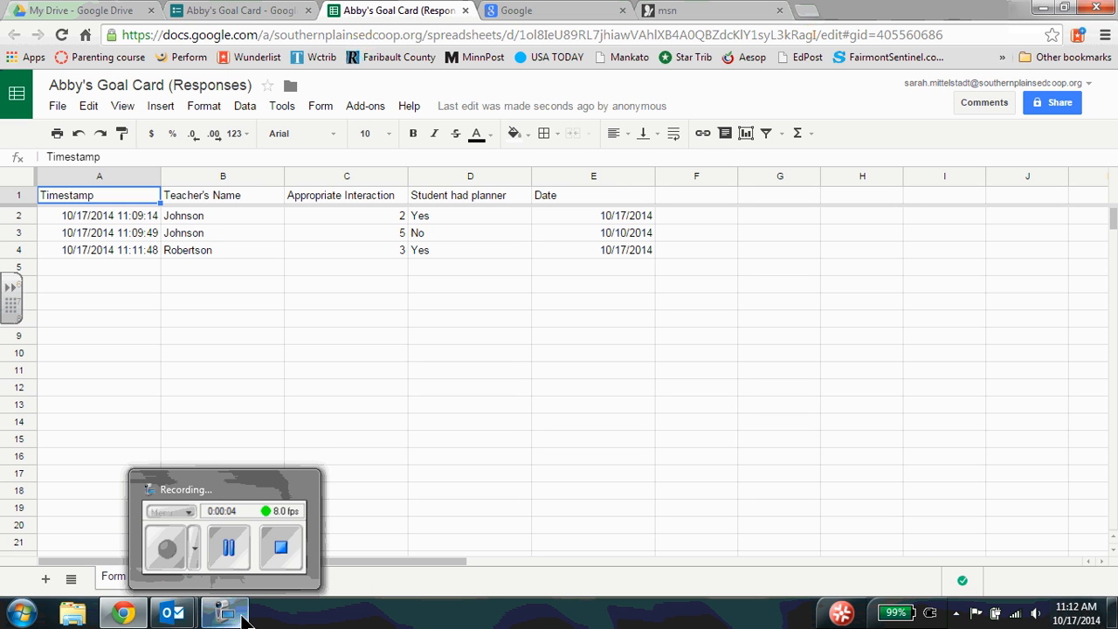
pyautogui.click(243, 617)
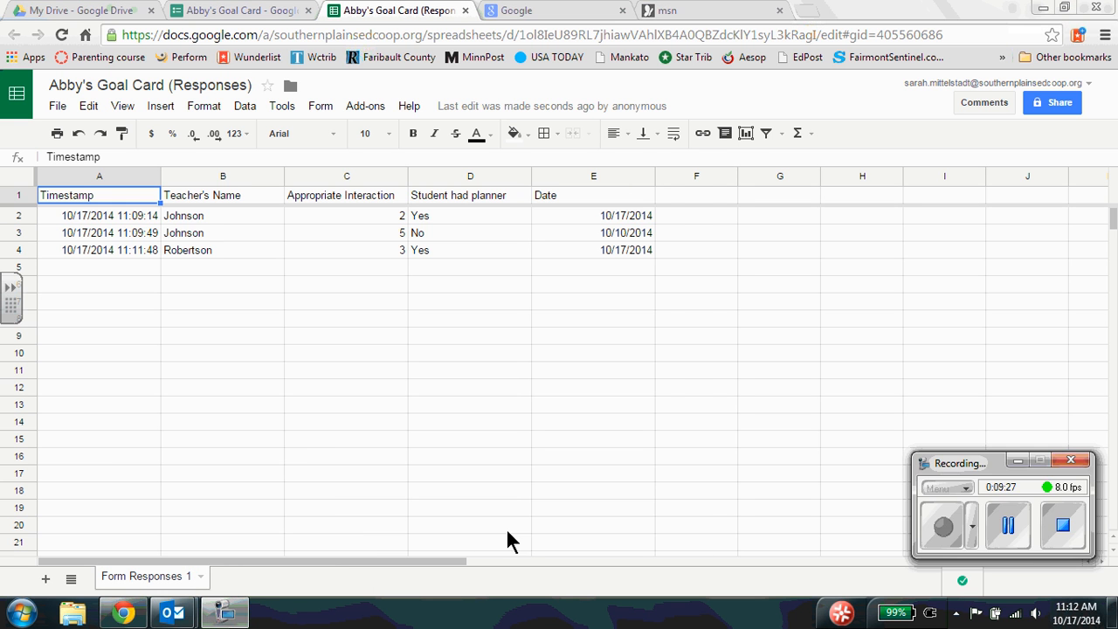